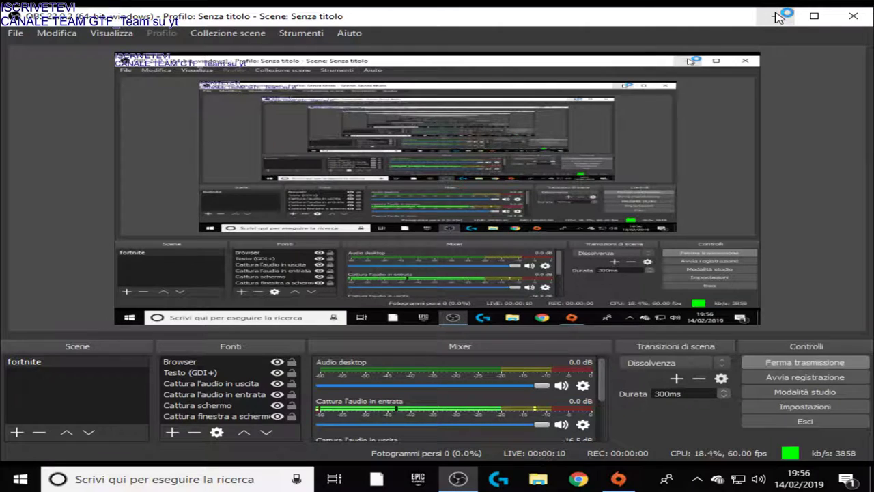
Switch to the Epic Games Launcher, dismiss the waiting-room error WR-0001 and retry the connection.
{"action": "left_click", "coordinate": [779, 16]}
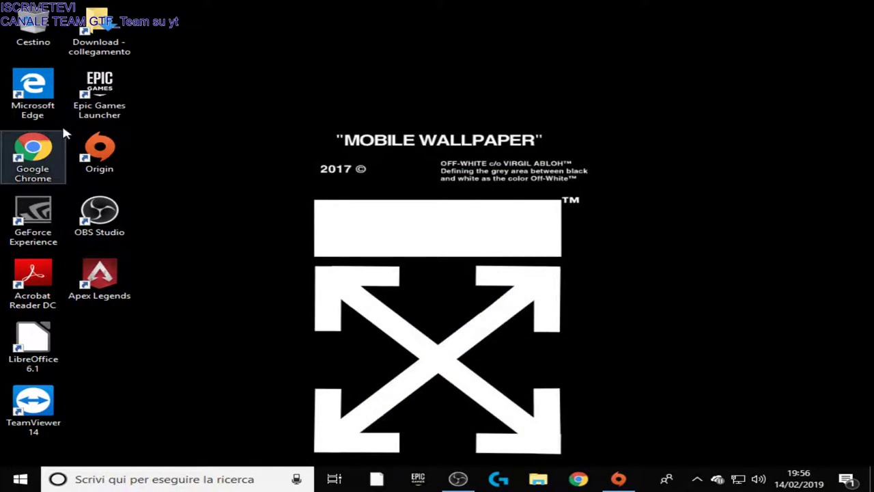
{"action": "double_click", "coordinate": [111, 90]}
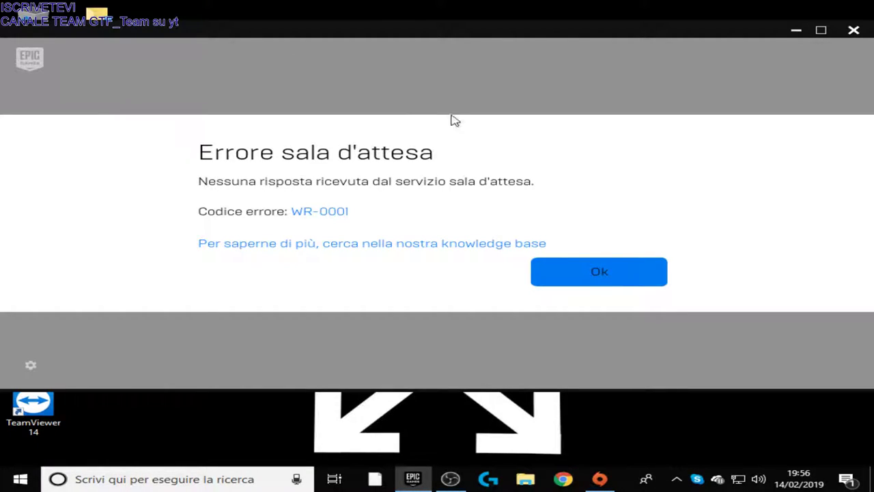
{"action": "left_click", "coordinate": [641, 280]}
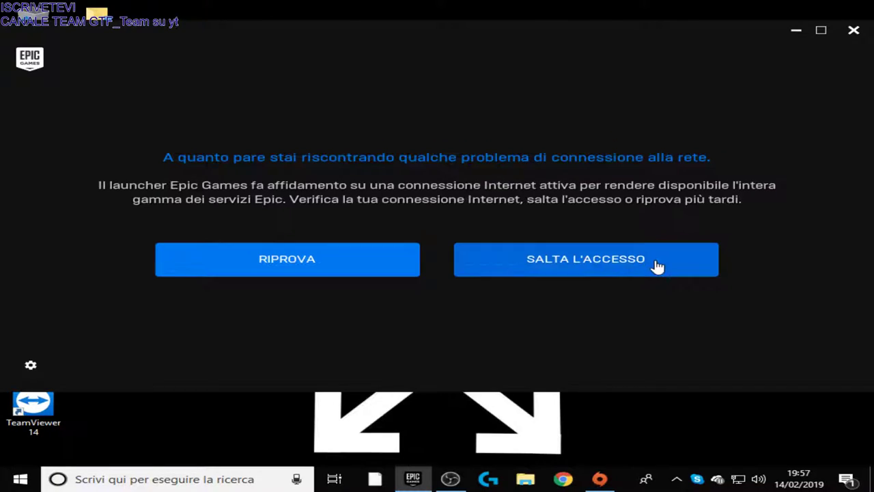
{"action": "left_click", "coordinate": [345, 263]}
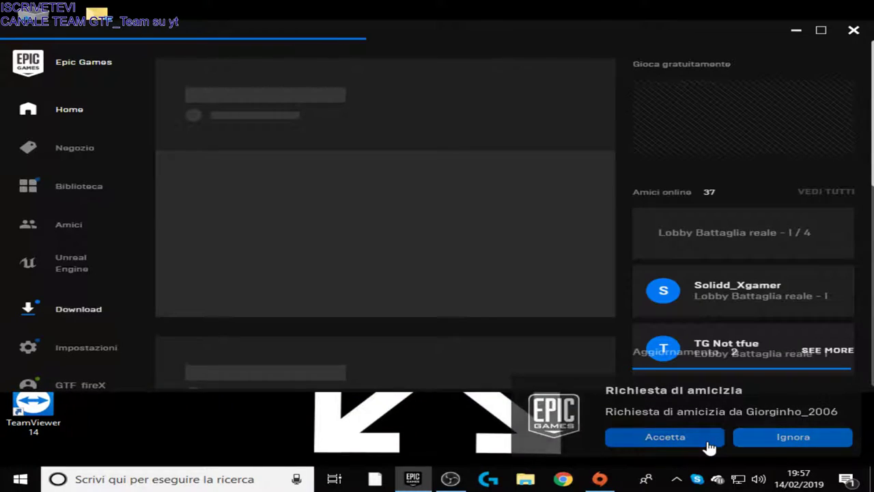
Accept the incoming friend request and start the Fortnite update from the recent games.
{"action": "left_click", "coordinate": [709, 443]}
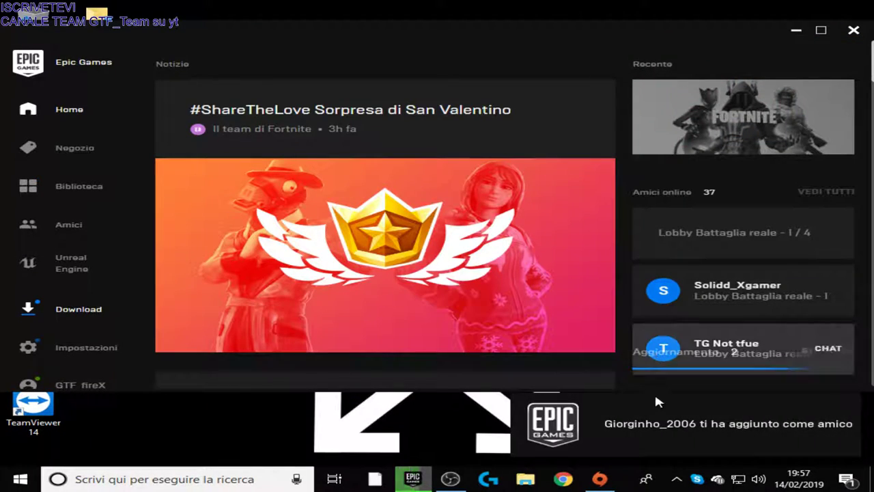
{"action": "left_click", "coordinate": [779, 126]}
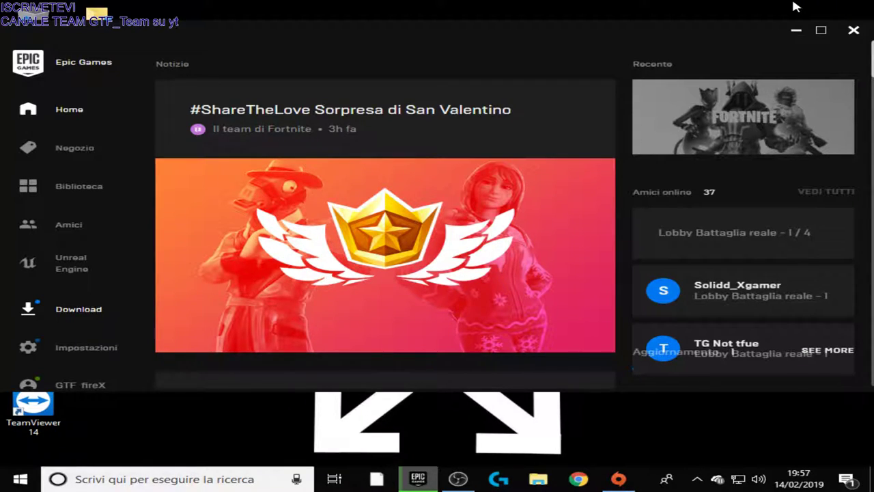
{"action": "mouse_move", "coordinate": [796, 119]}
Examine the full list of online friends and their current game activity.
{"action": "left_click", "coordinate": [831, 195]}
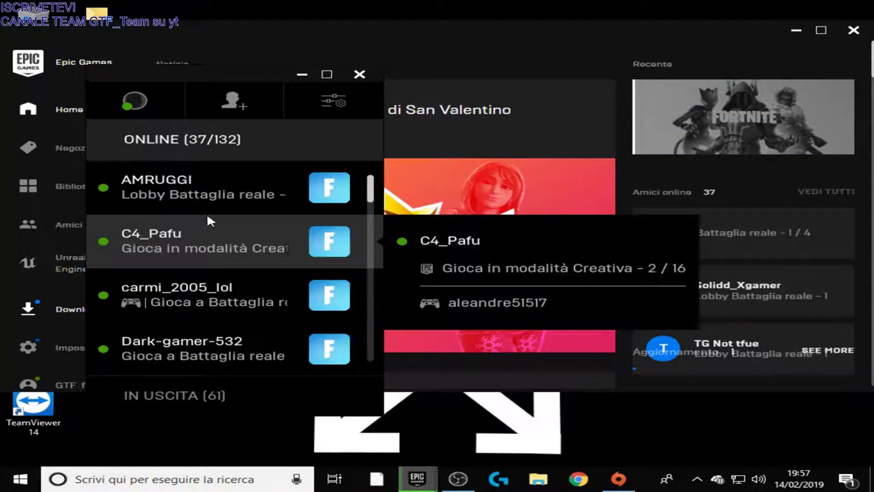
{"action": "scroll", "coordinate": [226, 225], "scroll_direction": "down", "scroll_amount": 6}
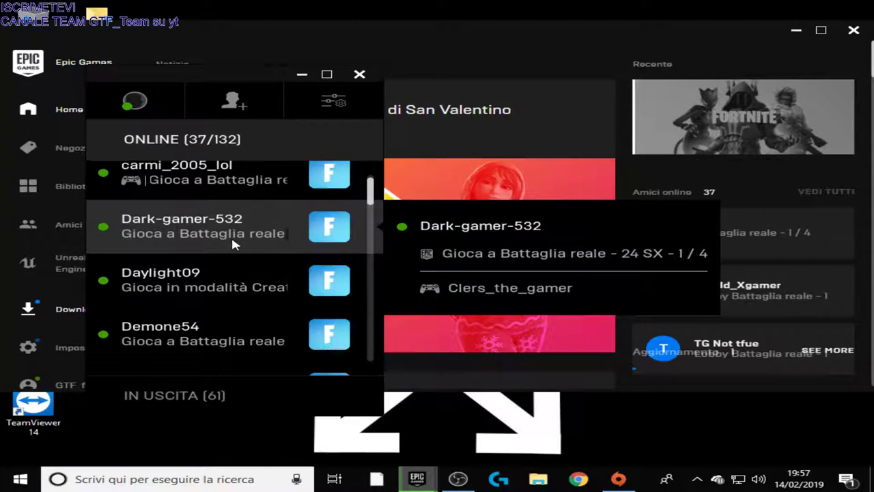
{"action": "scroll", "coordinate": [234, 242], "scroll_direction": "down", "scroll_amount": 2}
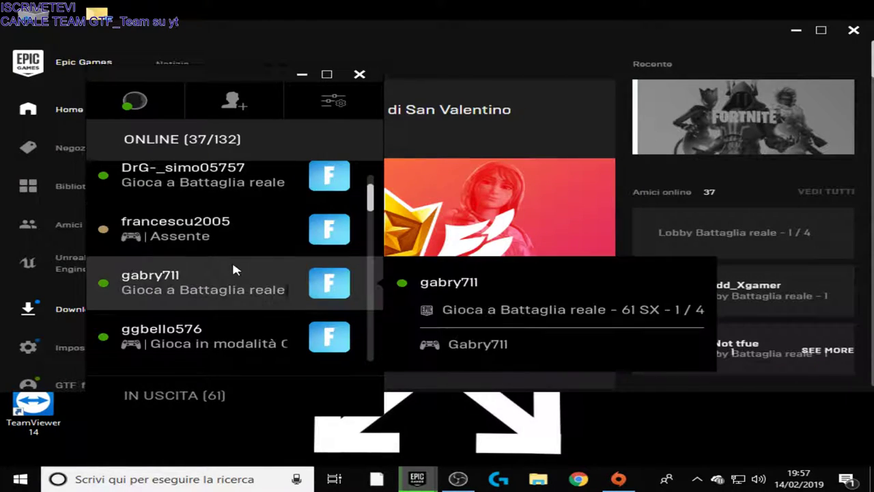
{"action": "scroll", "coordinate": [231, 274], "scroll_direction": "down", "scroll_amount": 2}
{"action": "scroll", "coordinate": [230, 274], "scroll_direction": "down", "scroll_amount": 1}
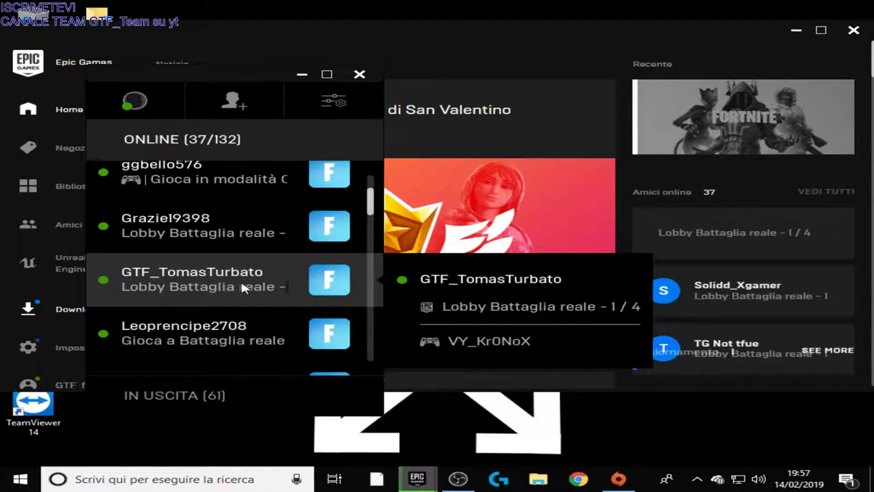
{"action": "left_click", "coordinate": [364, 77]}
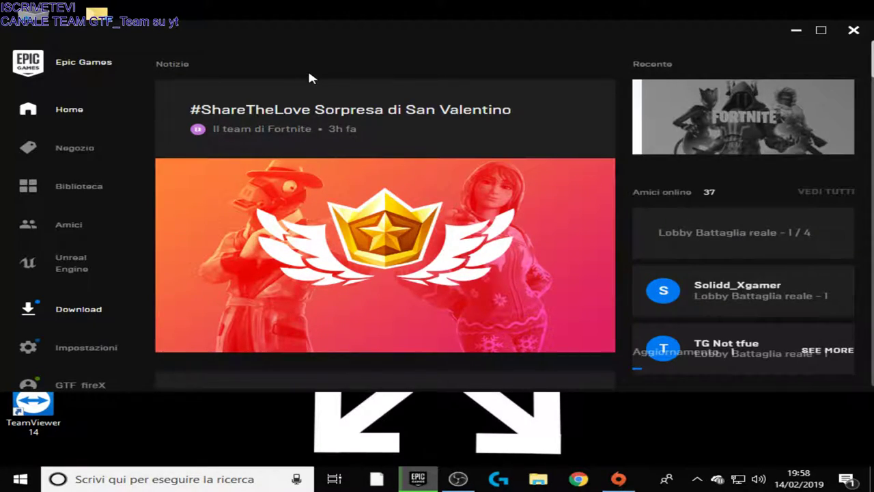
{"action": "left_click", "coordinate": [790, 111]}
{"action": "left_click", "coordinate": [826, 195]}
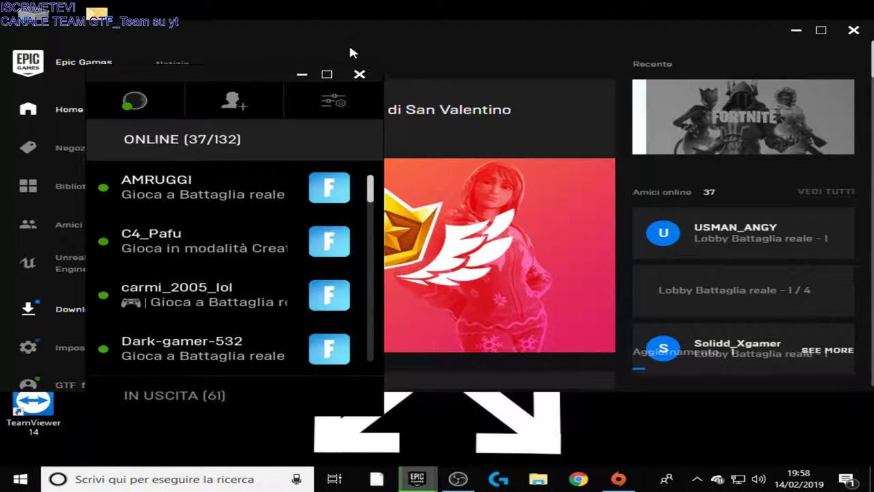
{"action": "left_click", "coordinate": [360, 72]}
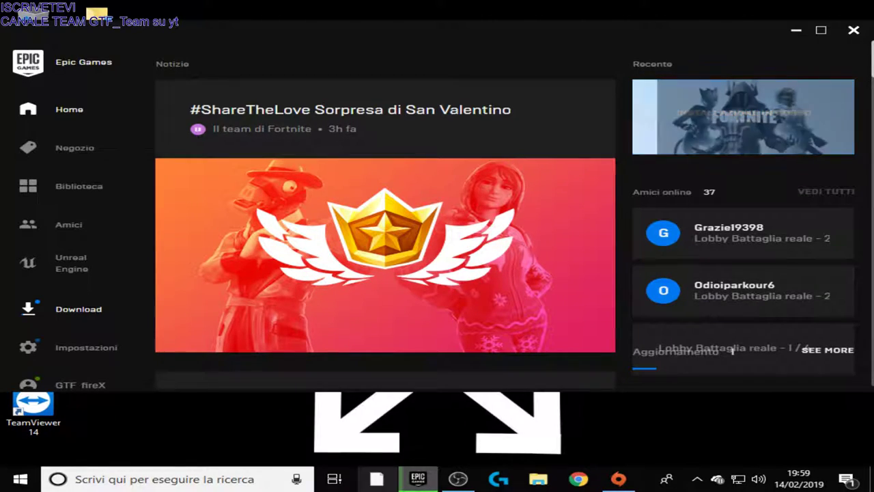
Switch to OBS Studio and mute the "Cattura l'audio in entrata" audio source.
{"action": "left_click", "coordinate": [457, 479]}
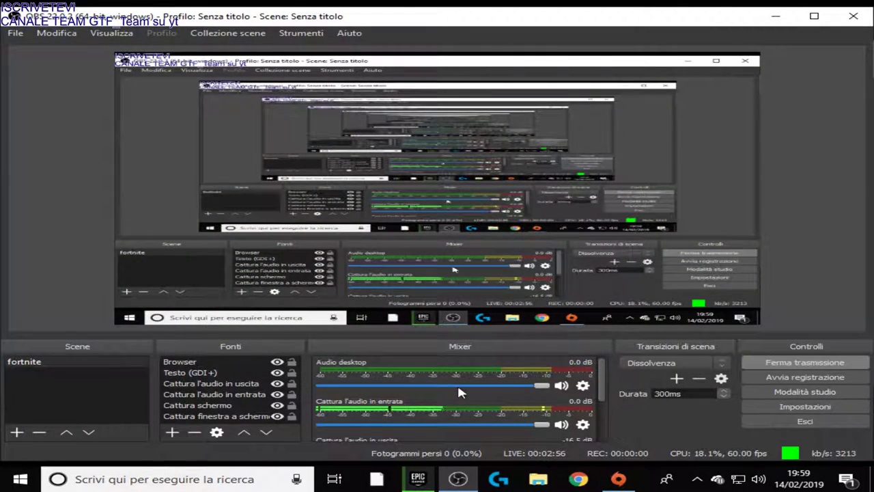
{"action": "left_click", "coordinate": [560, 424]}
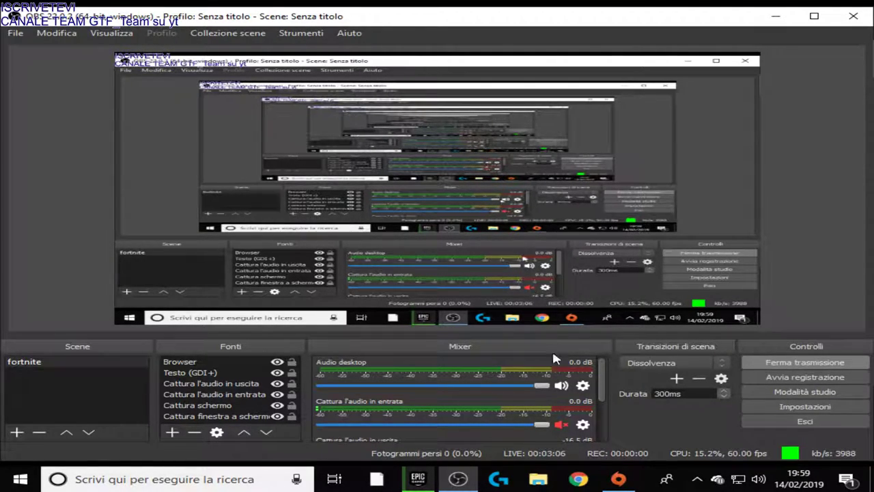
Unlock the preview, select the captured source in it and lock the preview again.
{"action": "right_click", "coordinate": [512, 89]}
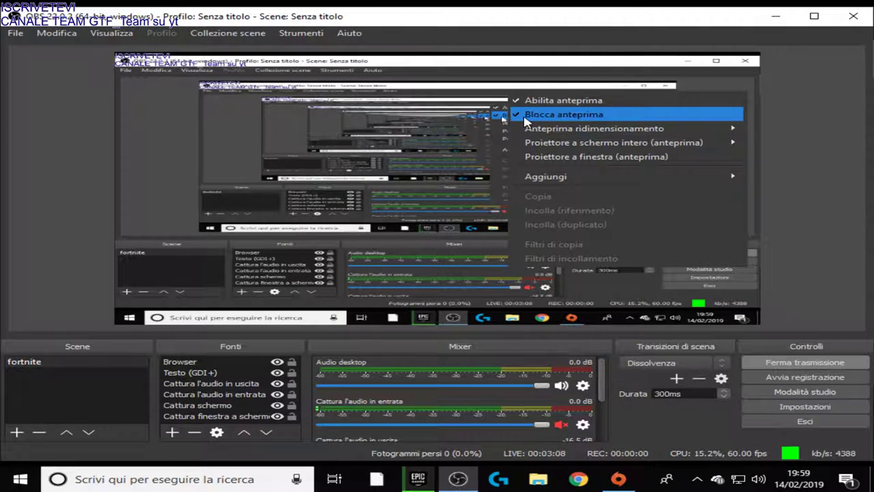
{"action": "left_click", "coordinate": [539, 114]}
{"action": "left_click", "coordinate": [518, 62]}
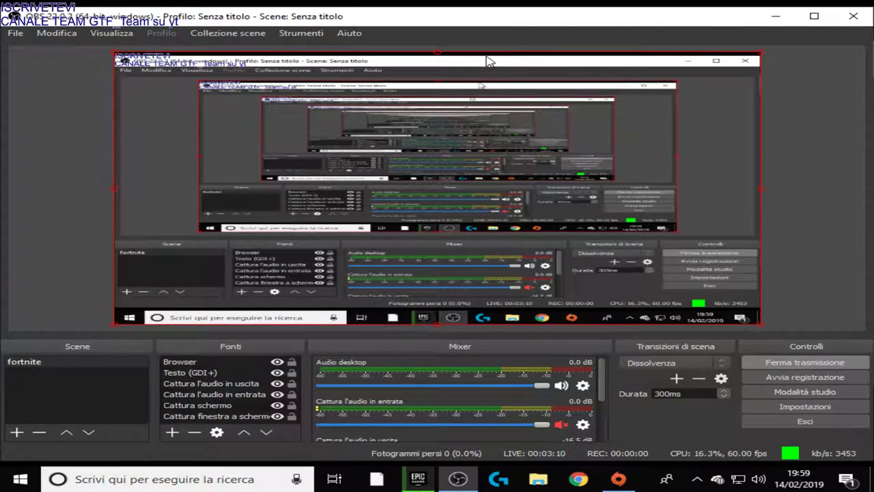
{"action": "right_click", "coordinate": [439, 105]}
{"action": "left_click", "coordinate": [473, 127]}
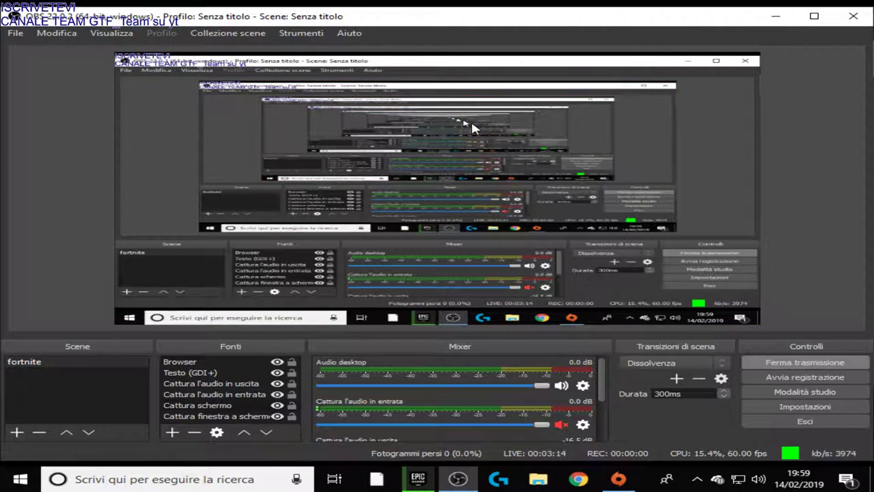
{"action": "right_click", "coordinate": [380, 191]}
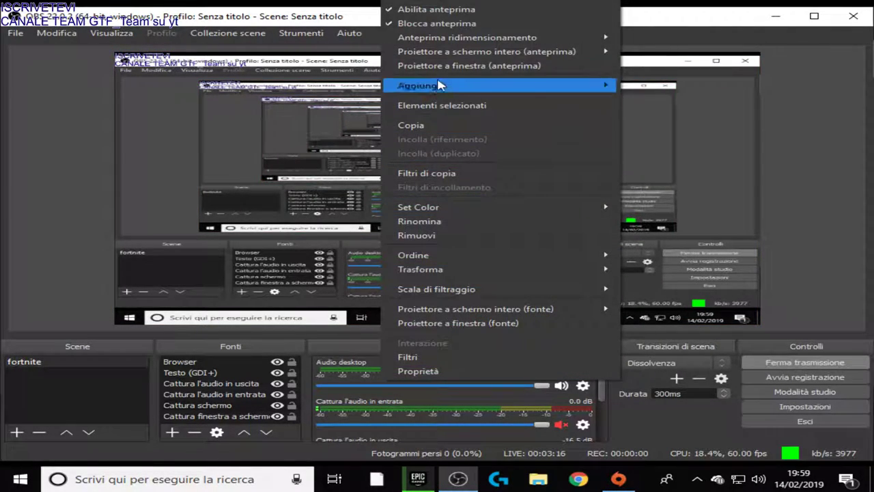
{"action": "left_click", "coordinate": [437, 24]}
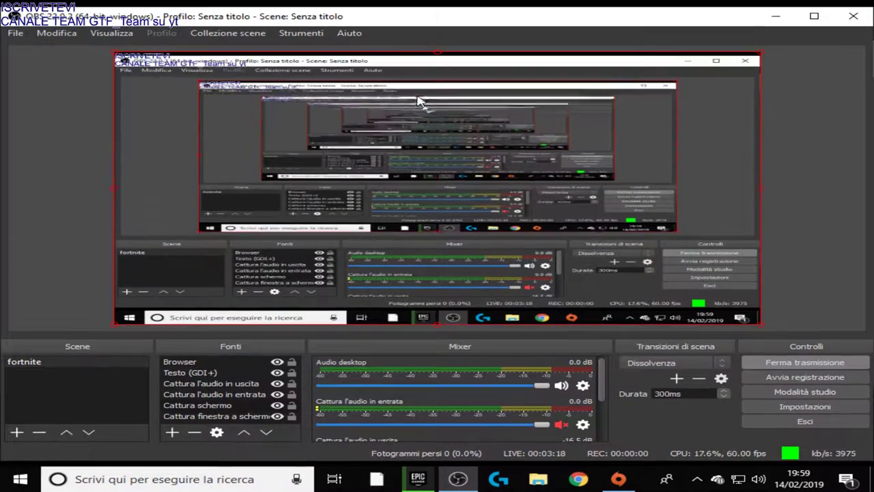
{"action": "right_click", "coordinate": [406, 132]}
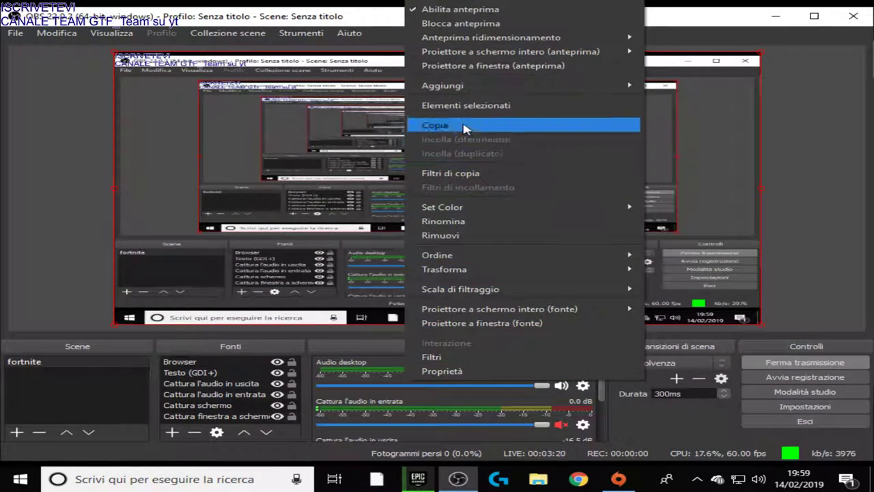
{"action": "left_click", "coordinate": [493, 28]}
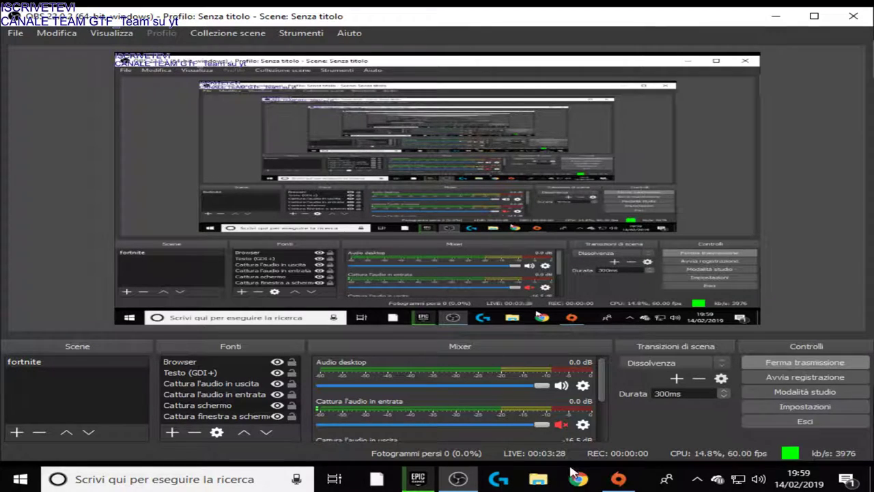
Unmute the "Cattura l'audio in entrata" source and return to the Epic Games Launcher to check the Fortnite installation.
{"action": "left_click", "coordinate": [554, 424]}
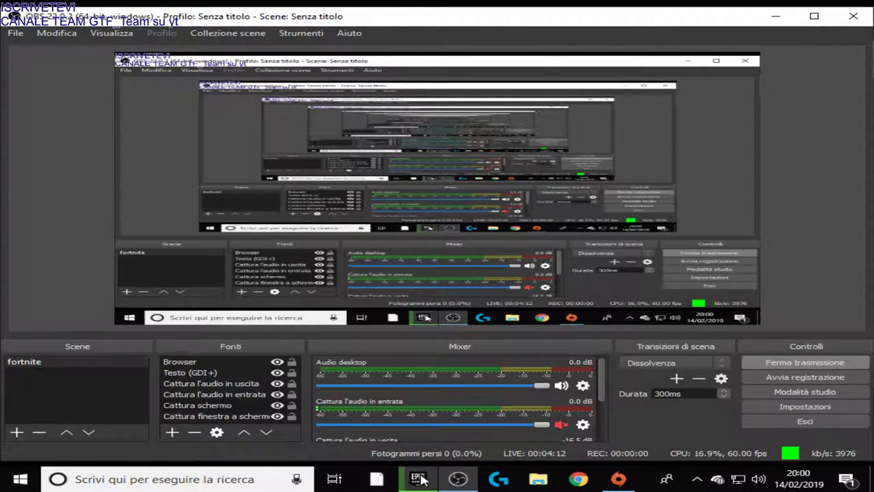
{"action": "mouse_move", "coordinate": [418, 478]}
{"action": "mouse_move", "coordinate": [424, 430]}
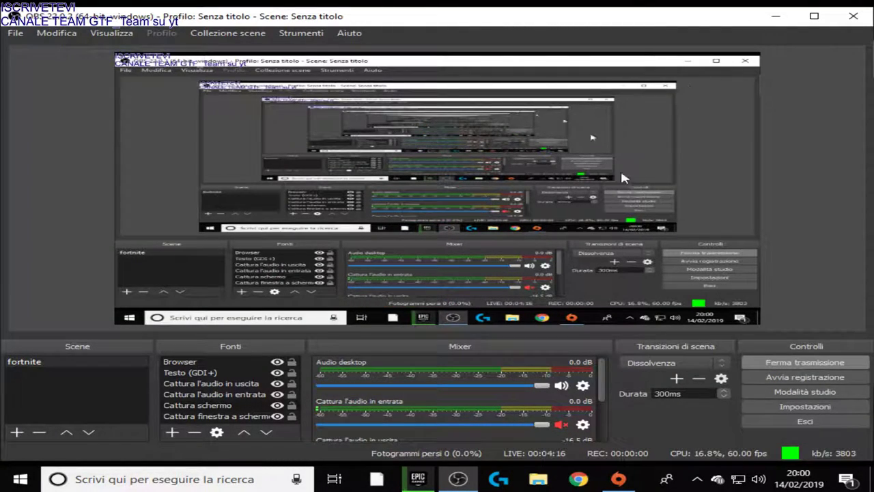
{"action": "left_click", "coordinate": [558, 423]}
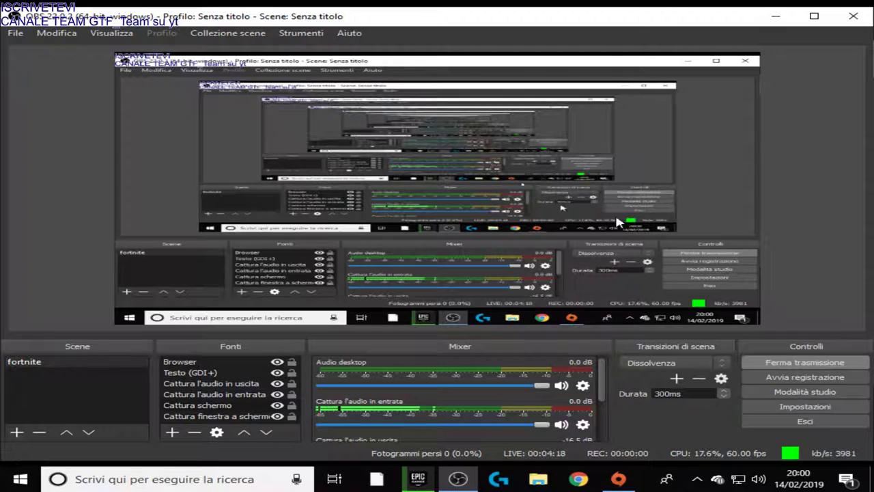
{"action": "left_click", "coordinate": [786, 15]}
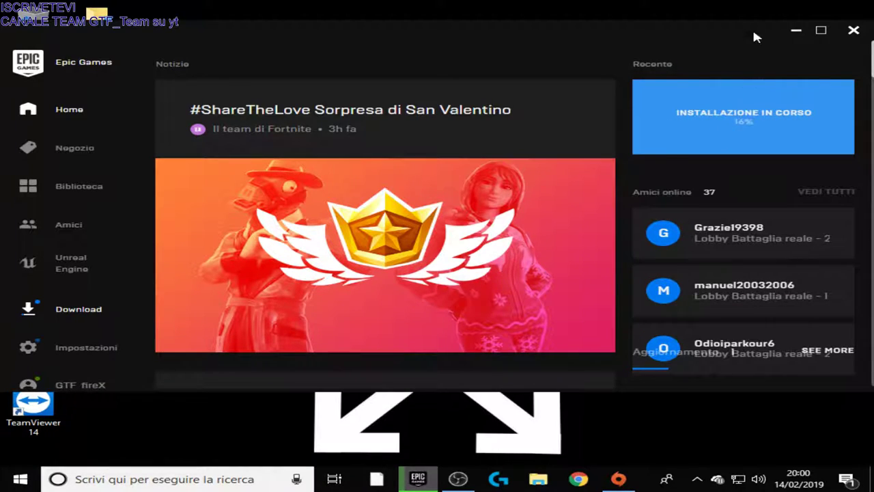
Switch back to OBS Studio and add a new text source named "Testo (GDI+) 2" to the fortnite scene.
{"action": "left_click", "coordinate": [457, 479]}
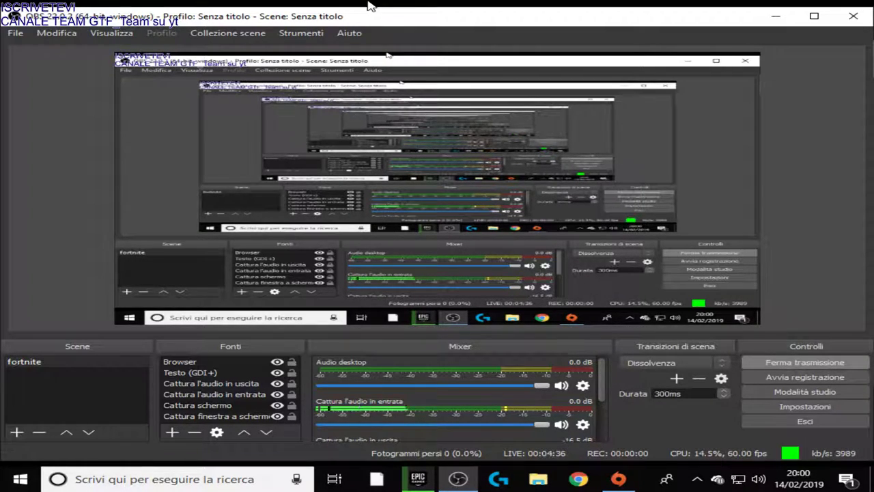
{"action": "left_click", "coordinate": [172, 432]}
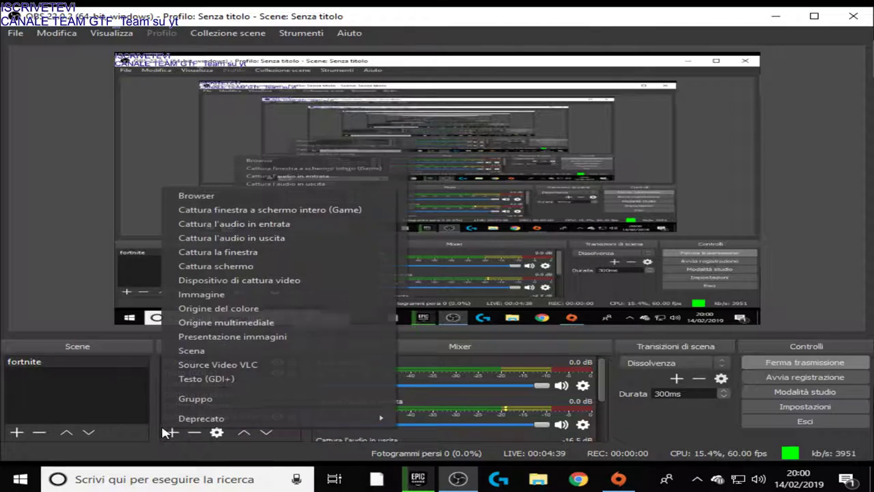
{"action": "left_click", "coordinate": [264, 377]}
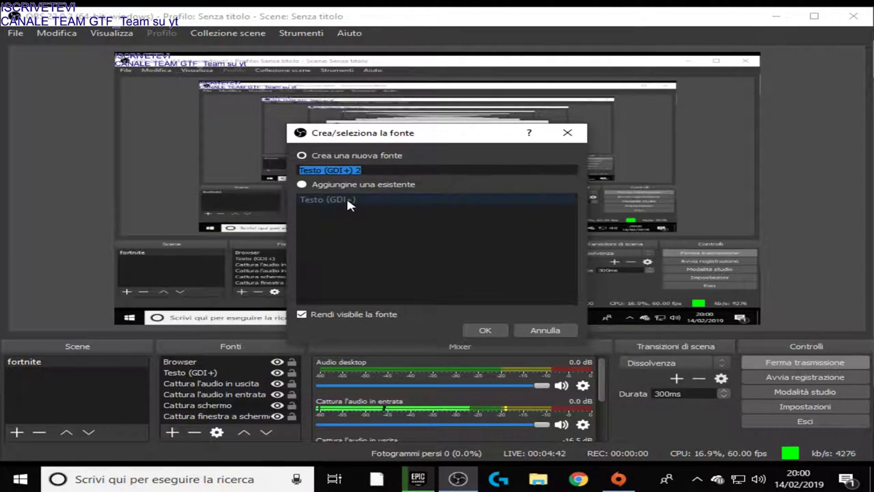
{"action": "left_click", "coordinate": [490, 331]}
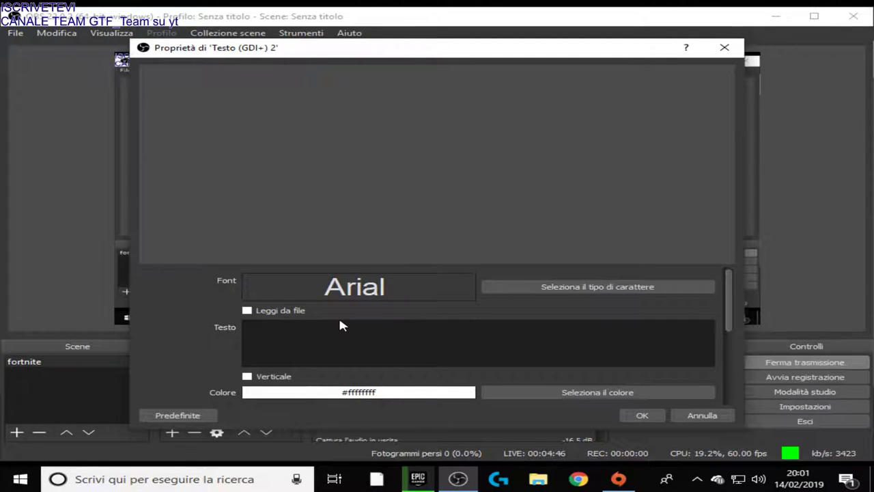
Enter "r4ce gam3r iscrivetevi" as the text of the "Testo (GDI+) 2" source.
{"action": "type", "text": "r"}
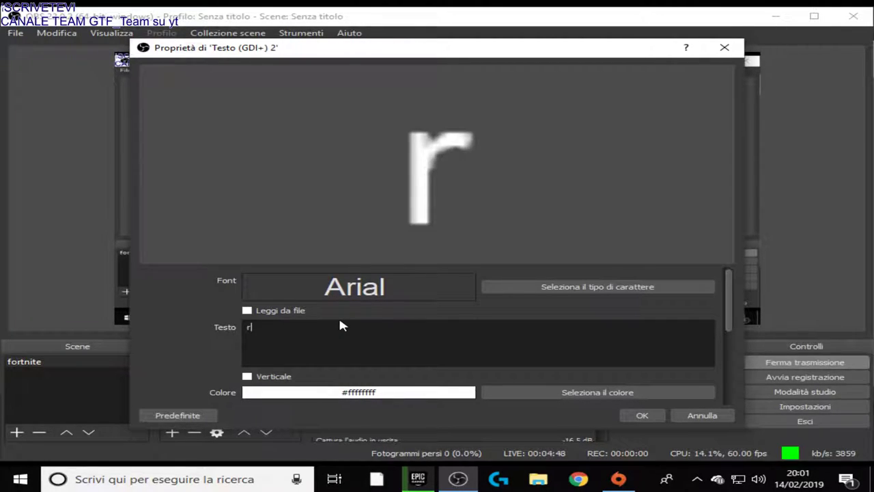
{"action": "type", "text": "4a"}
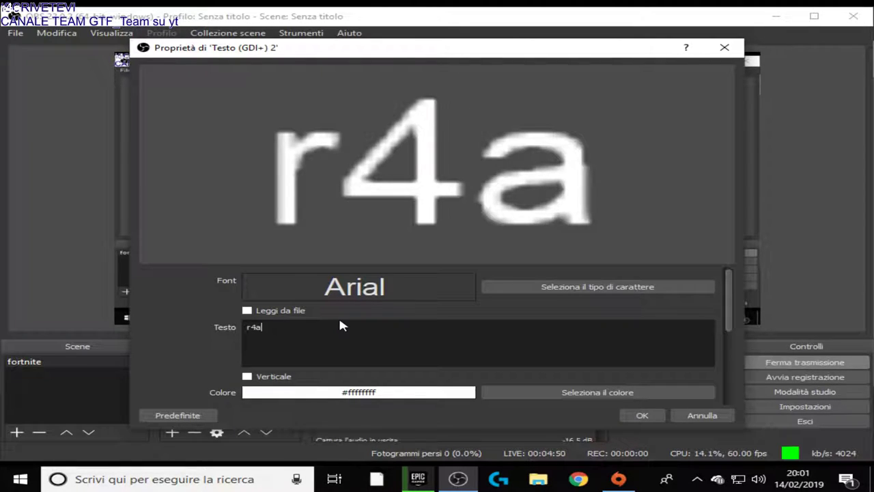
{"action": "key", "text": "BackSpace"}
{"action": "type", "text": "c"}
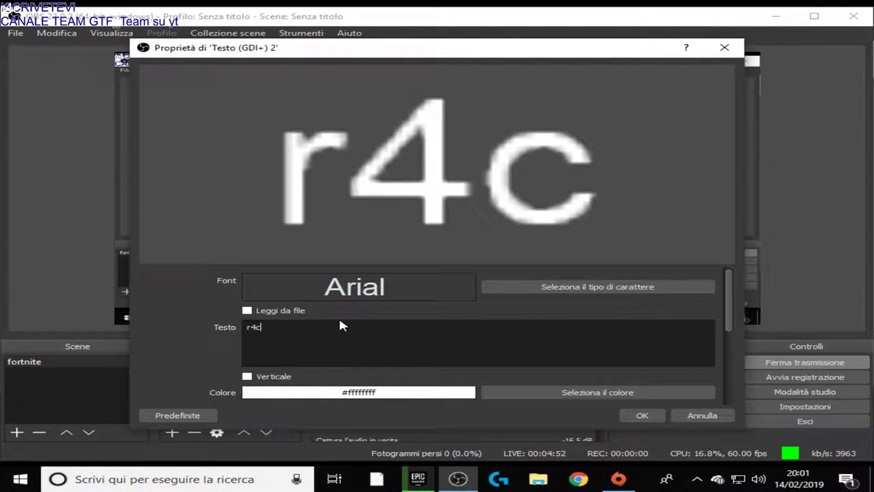
{"action": "type", "text": "e g"}
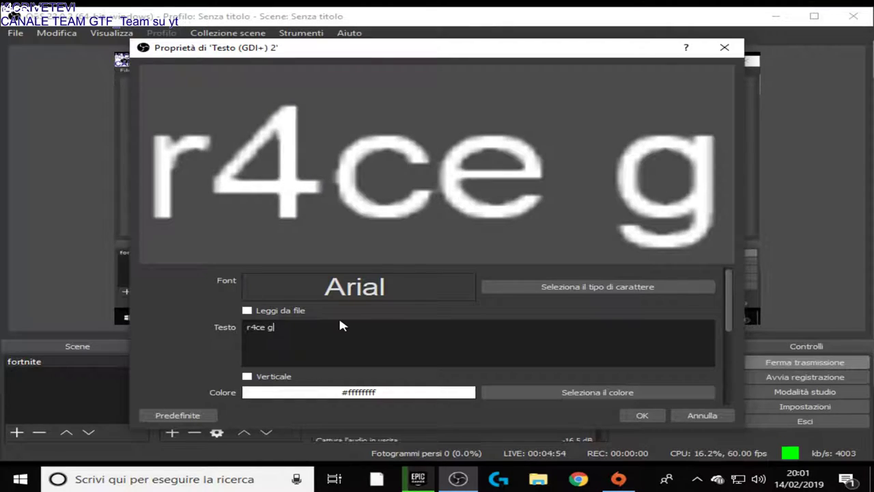
{"action": "type", "text": "a"}
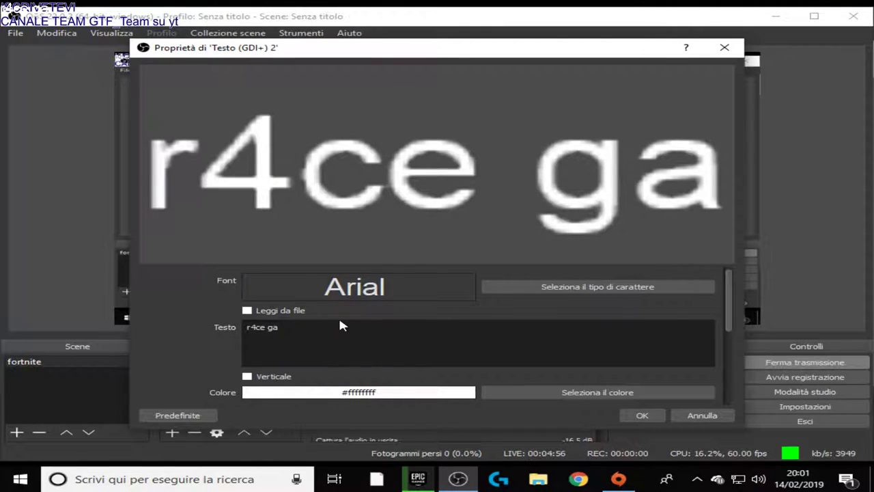
{"action": "type", "text": "m3r"}
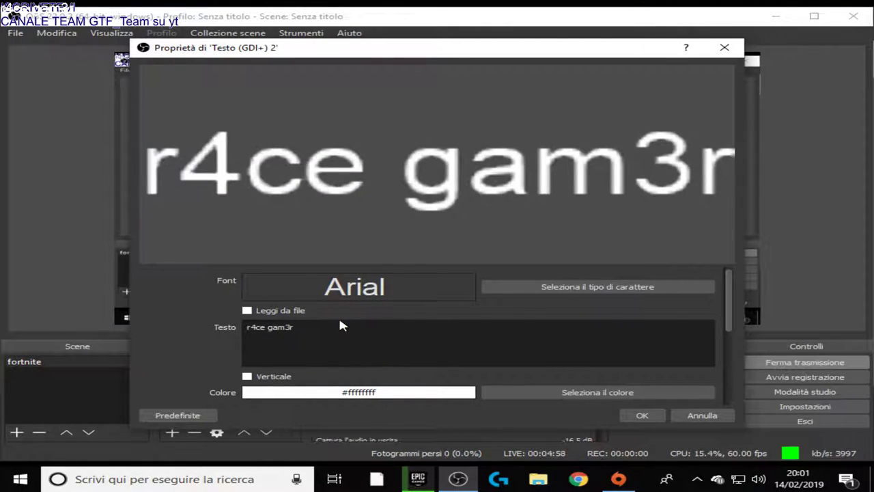
{"action": "type", "text": " i"}
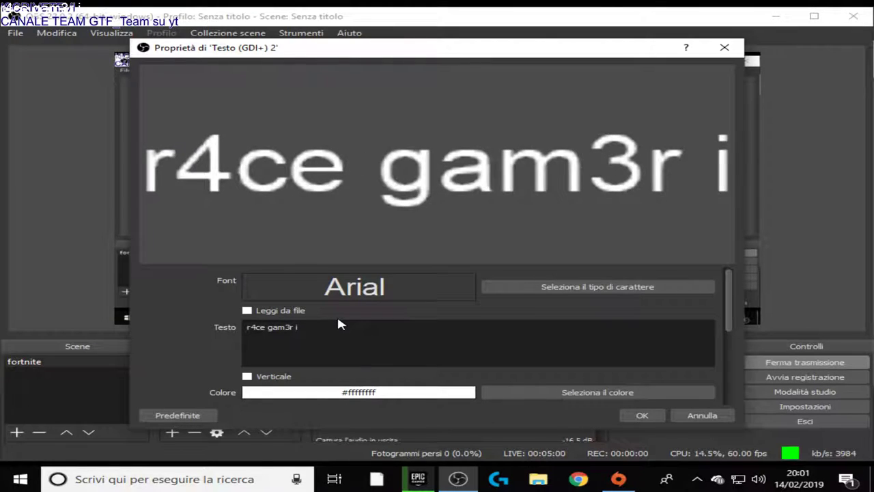
{"action": "type", "text": "scrivet"}
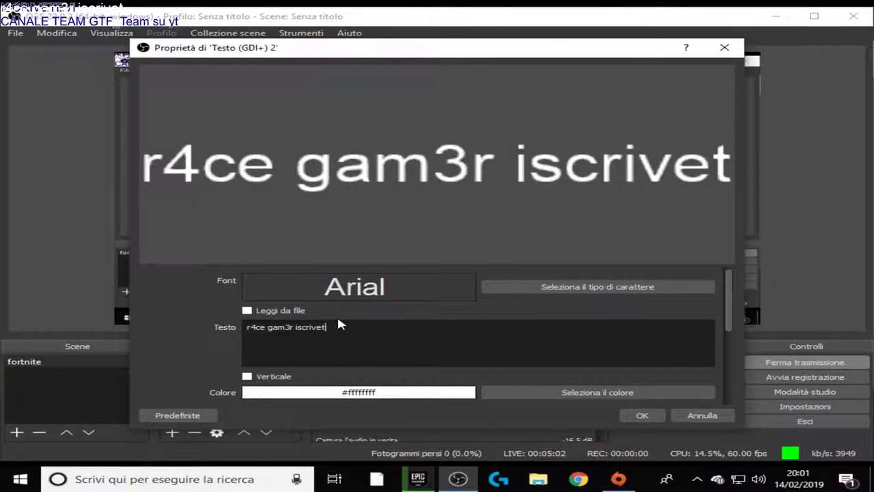
{"action": "type", "text": "evi"}
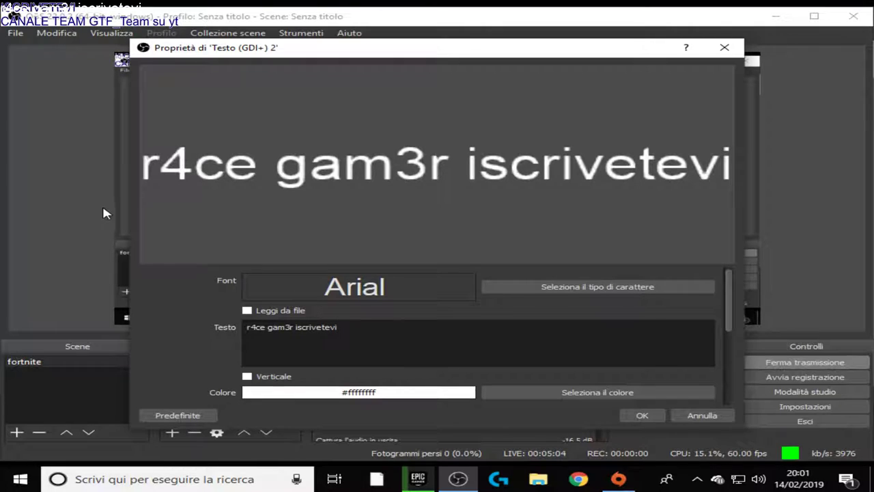
Set the text colour of "Testo (GDI+) 2" to black, #000000.
{"action": "left_click", "coordinate": [630, 395]}
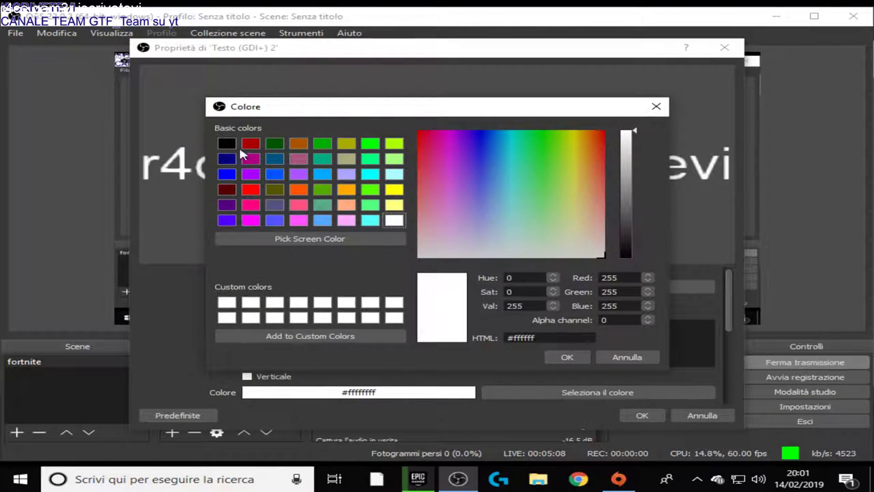
{"action": "left_click", "coordinate": [227, 143]}
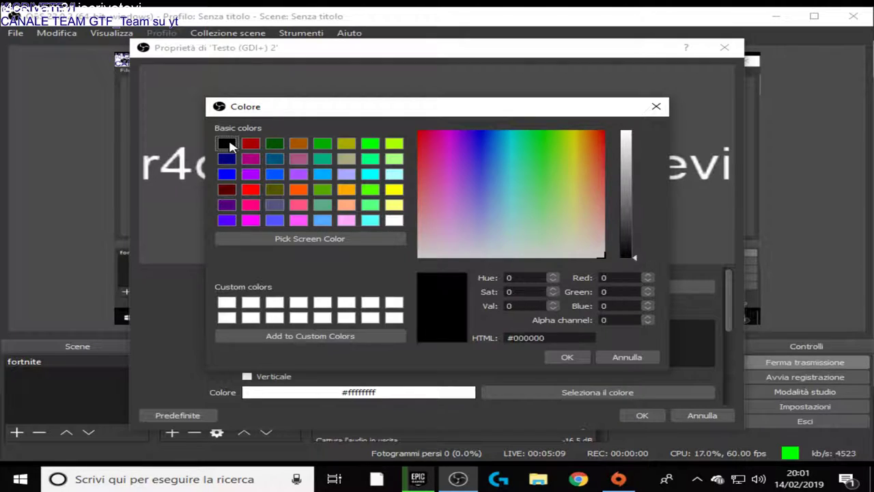
{"action": "left_click", "coordinate": [569, 358]}
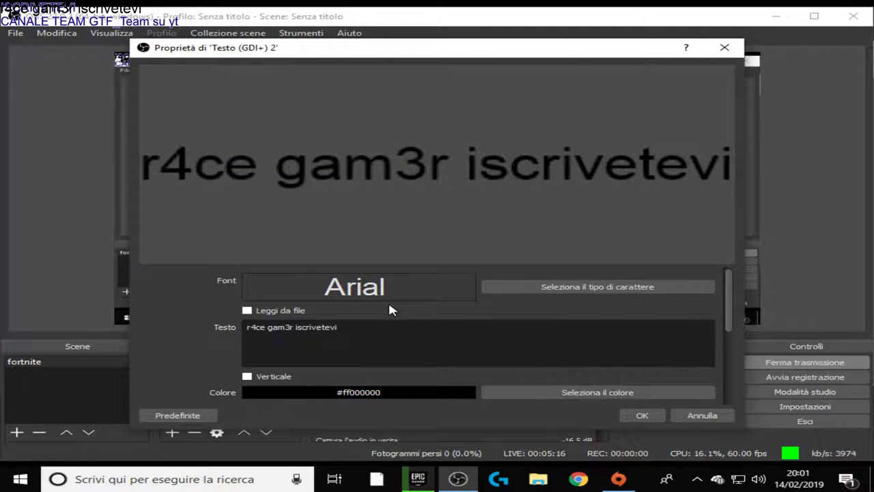
Set the text's alignment to "A destra" and its vertical alignment to "Al centro".
{"action": "scroll", "coordinate": [389, 310], "scroll_direction": "down", "scroll_amount": 3}
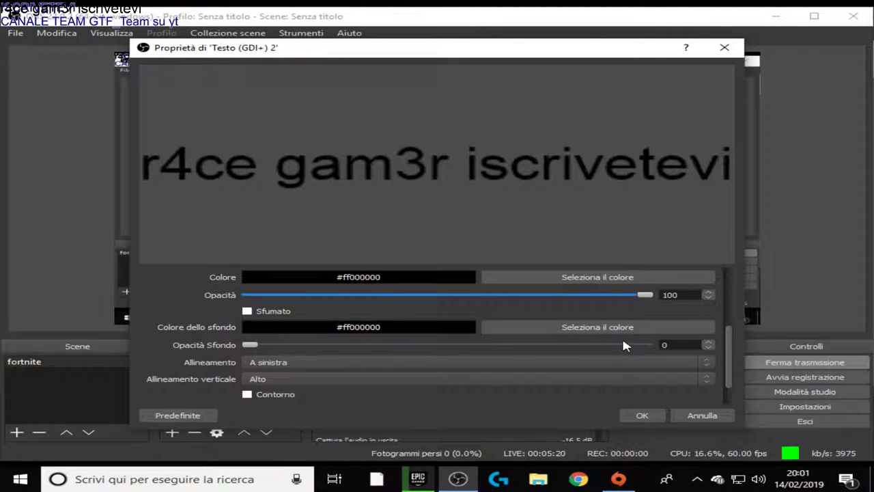
{"action": "scroll", "coordinate": [306, 347], "scroll_direction": "down", "scroll_amount": 3}
{"action": "scroll", "coordinate": [273, 351], "scroll_direction": "up", "scroll_amount": 1}
{"action": "scroll", "coordinate": [275, 363], "scroll_direction": "up", "scroll_amount": 3}
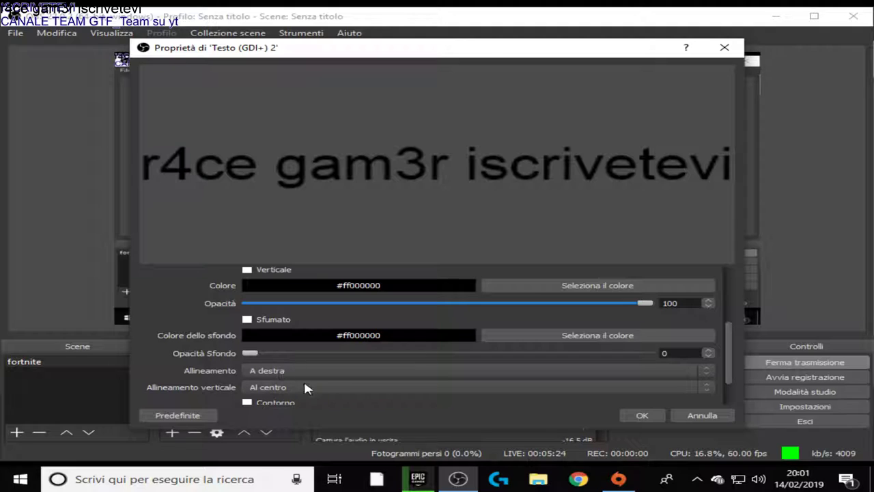
{"action": "scroll", "coordinate": [729, 363], "scroll_direction": "down", "scroll_amount": 3}
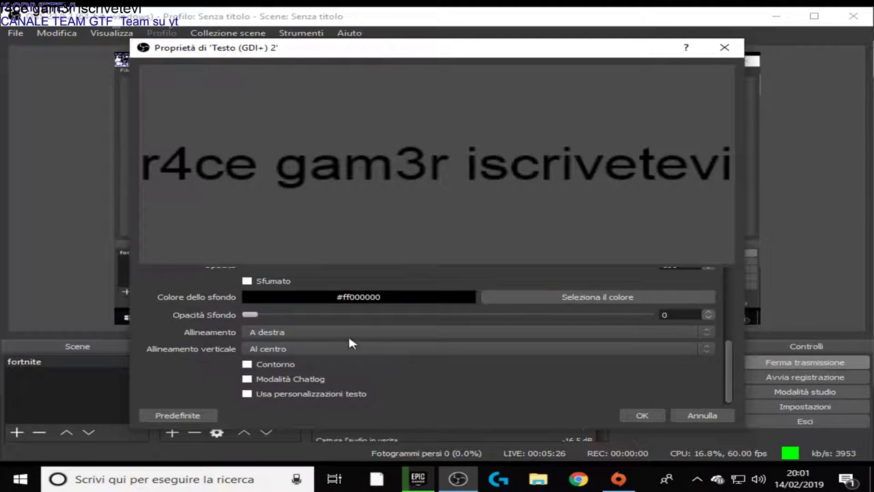
Enable the text outline, set its colour to light cyan #55ffff and confirm the source's properties.
{"action": "left_click", "coordinate": [247, 364]}
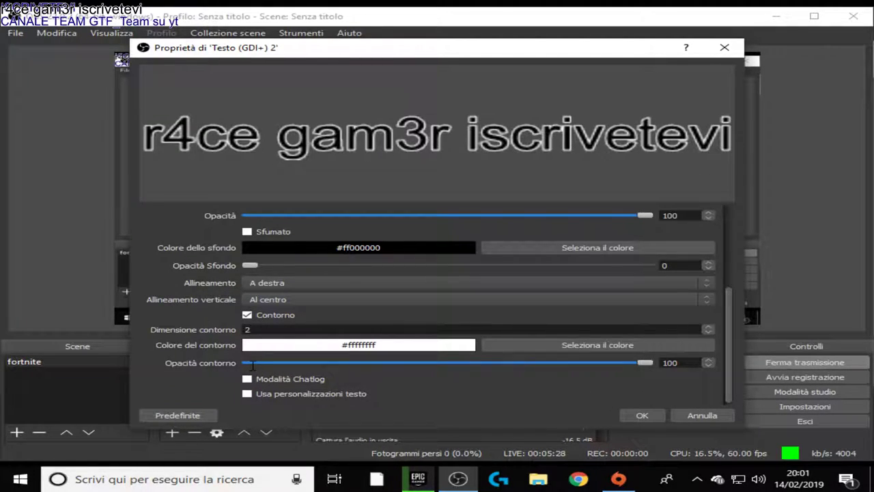
{"action": "left_click", "coordinate": [589, 347]}
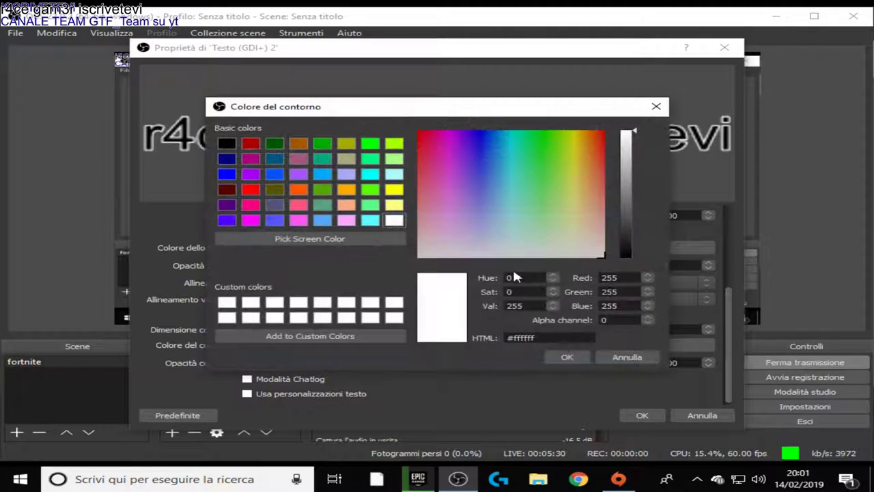
{"action": "left_click", "coordinate": [227, 159]}
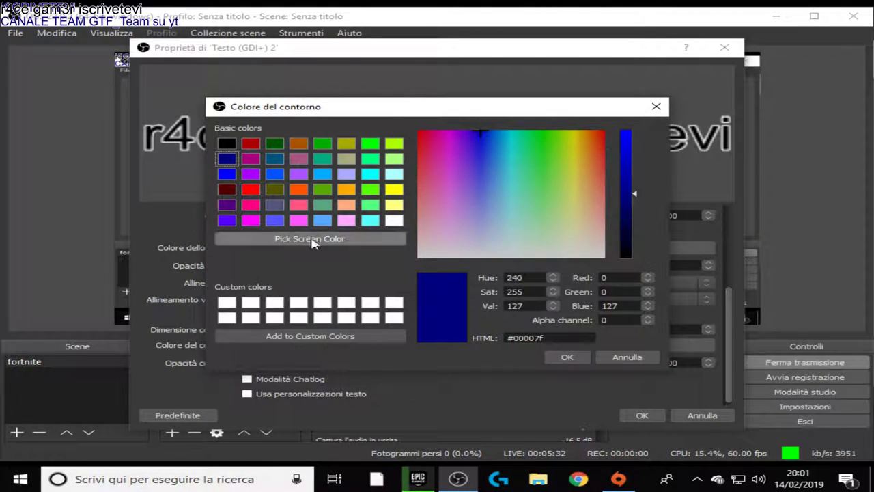
{"action": "left_click", "coordinate": [349, 188]}
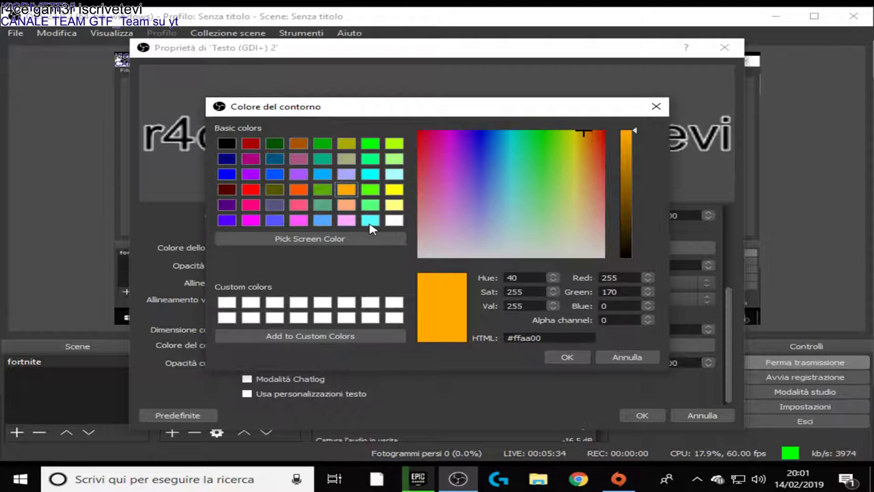
{"action": "left_click", "coordinate": [391, 220]}
{"action": "left_click", "coordinate": [363, 217]}
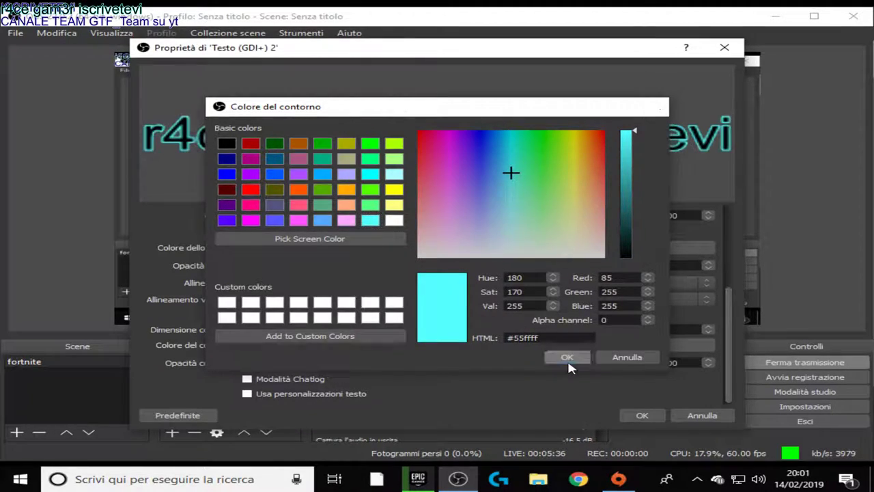
{"action": "left_click", "coordinate": [567, 358]}
{"action": "left_click", "coordinate": [642, 416]}
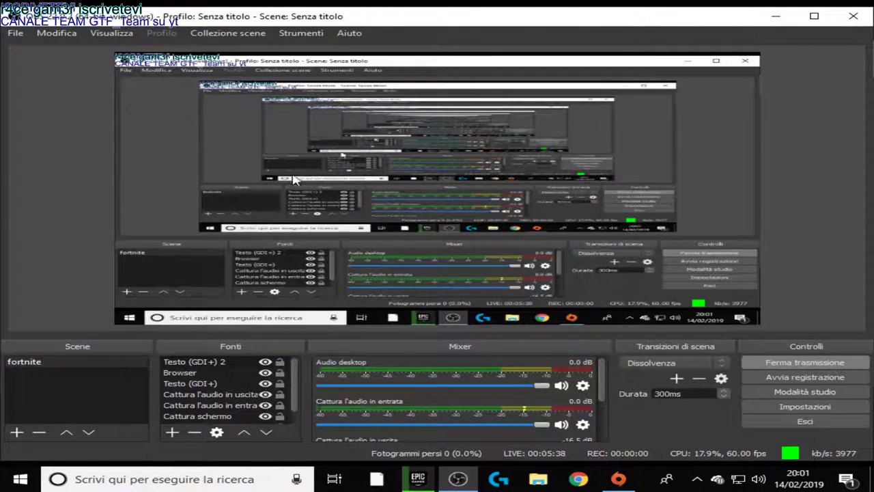
Unlock the preview, enlarge the "ISCRIVETEVI" overlay, place the "r4ce gam3r iscrivetevi" text just below it and lock the preview again.
{"action": "right_click", "coordinate": [253, 89]}
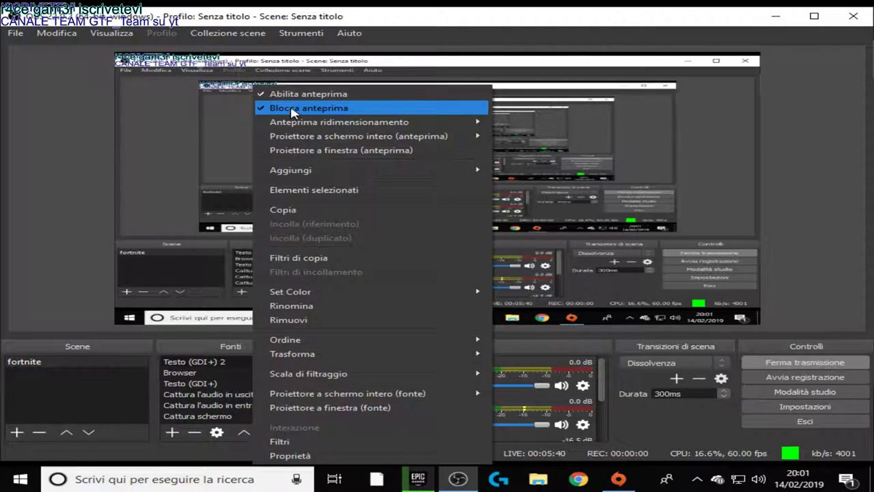
{"action": "left_click", "coordinate": [290, 112]}
{"action": "left_click_drag", "start_coordinate": [185, 66], "coordinate": [280, 73]}
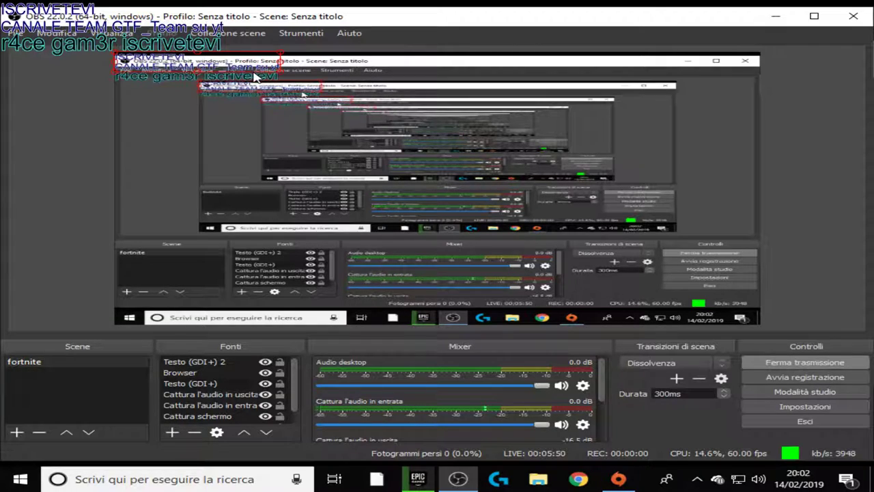
{"action": "left_click_drag", "start_coordinate": [213, 80], "coordinate": [214, 84]}
{"action": "left_click", "coordinate": [362, 156]}
{"action": "right_click", "coordinate": [380, 248]}
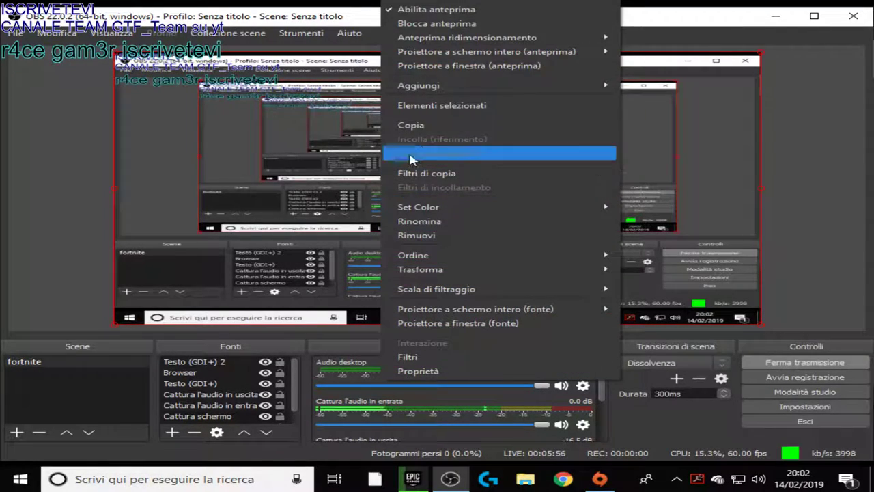
{"action": "left_click", "coordinate": [430, 24]}
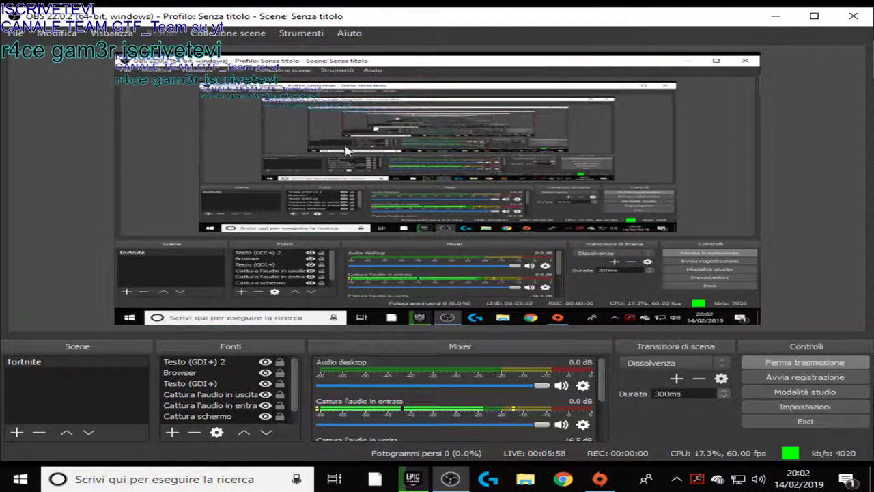
Check the URL and dimensions in the existing Browser source's properties, and close them.
{"action": "left_click", "coordinate": [221, 375]}
{"action": "double_click", "coordinate": [223, 380]}
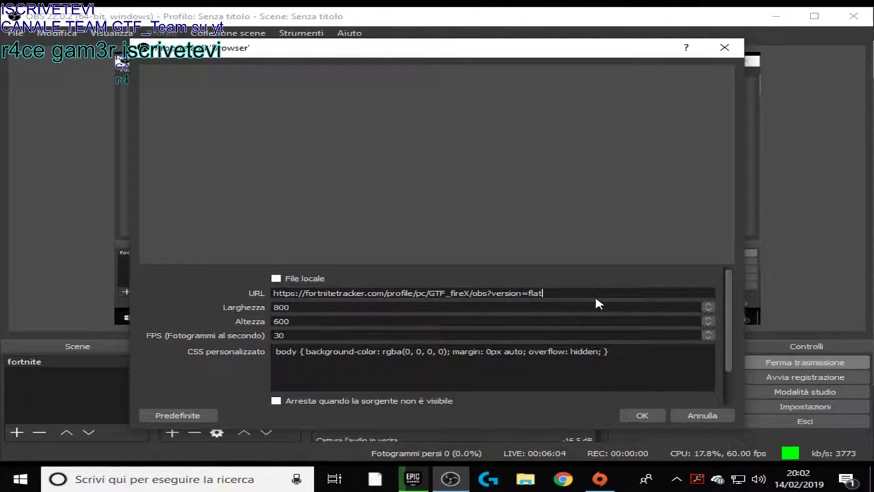
{"action": "left_click", "coordinate": [639, 416]}
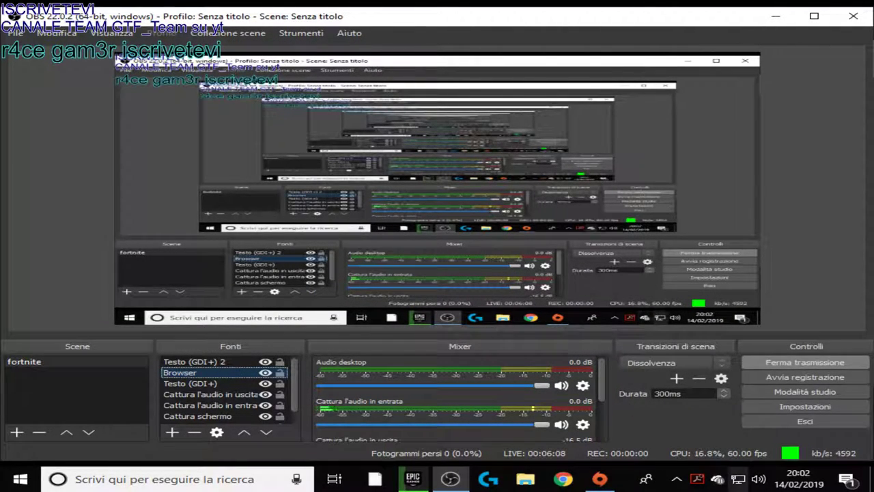
{"action": "left_click", "coordinate": [569, 478]}
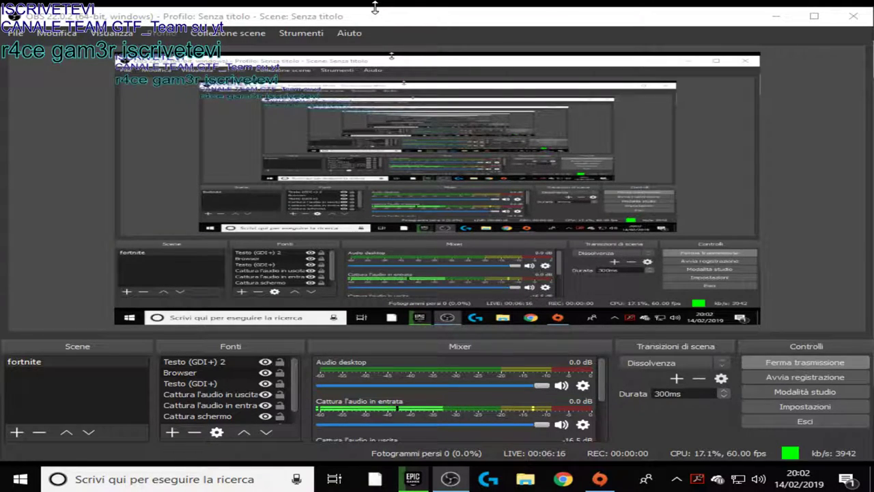
Remove the existing Browser source from the fortnite scene and confirm the removal.
{"action": "left_click", "coordinate": [225, 377]}
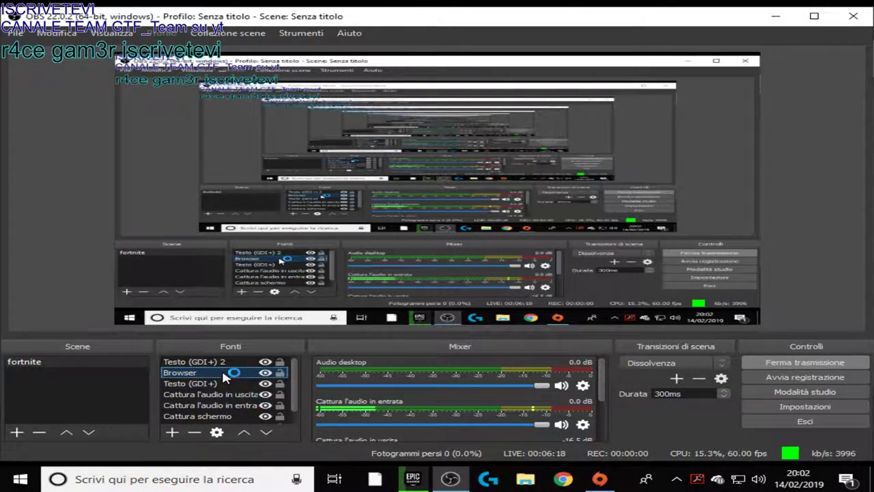
{"action": "right_click", "coordinate": [226, 377]}
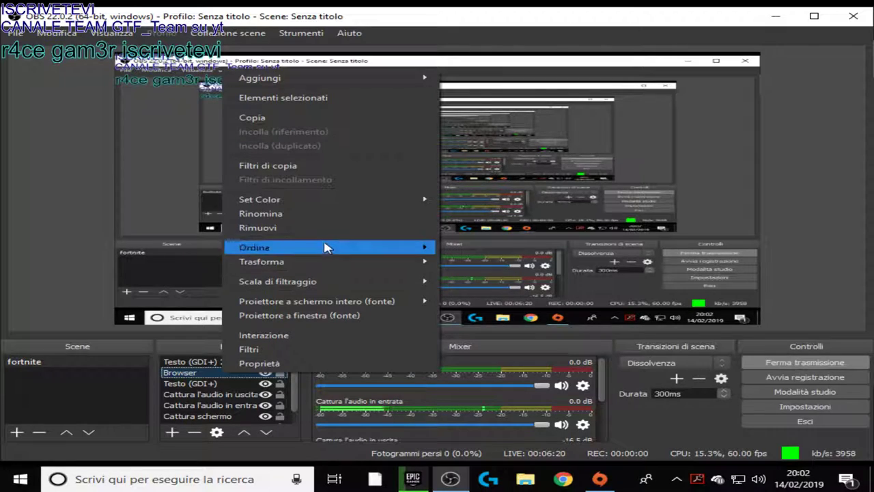
{"action": "key", "text": "Escape"}
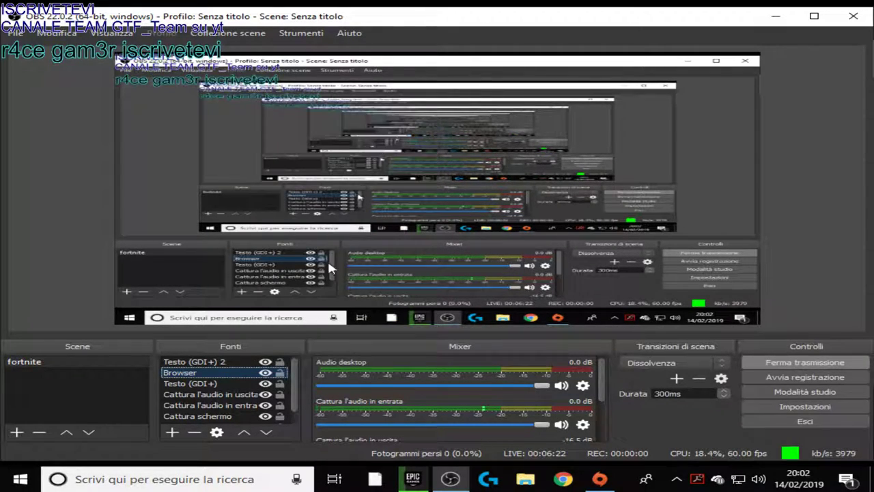
{"action": "key", "text": "Delete"}
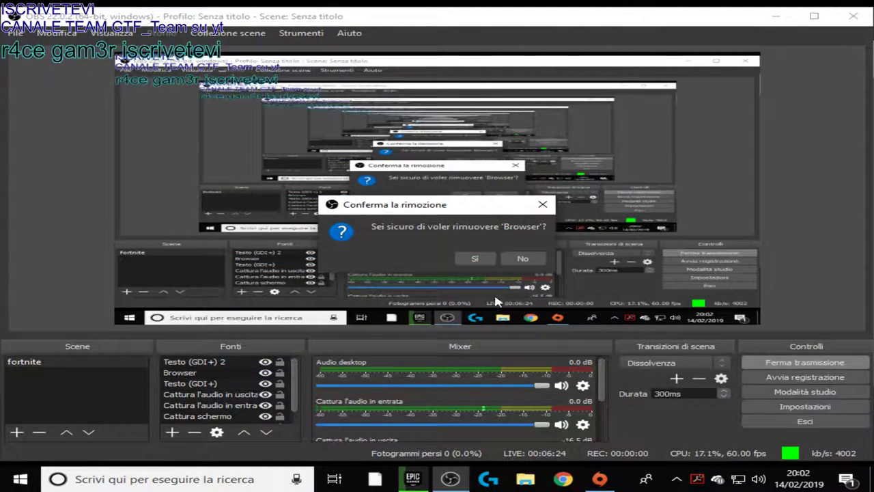
{"action": "left_click", "coordinate": [479, 256]}
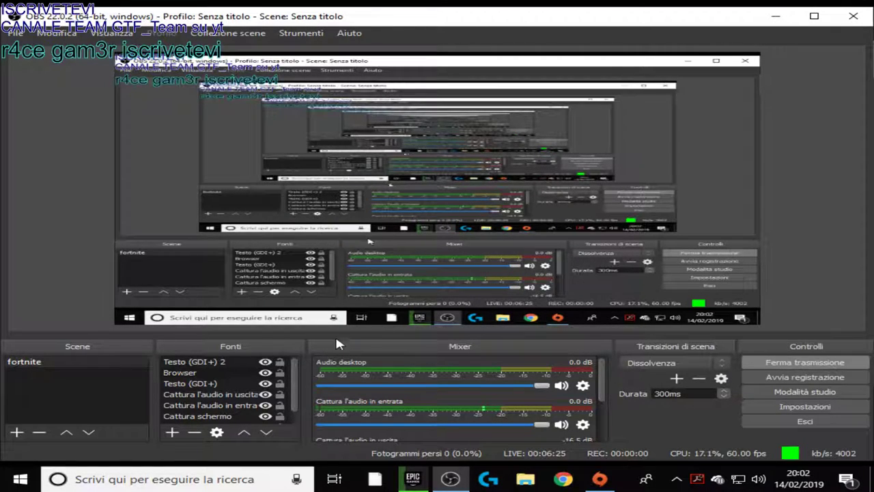
Create a new visible browser source named "Browser" in the fortnite scene.
{"action": "left_click", "coordinate": [172, 431]}
{"action": "left_click", "coordinate": [240, 200]}
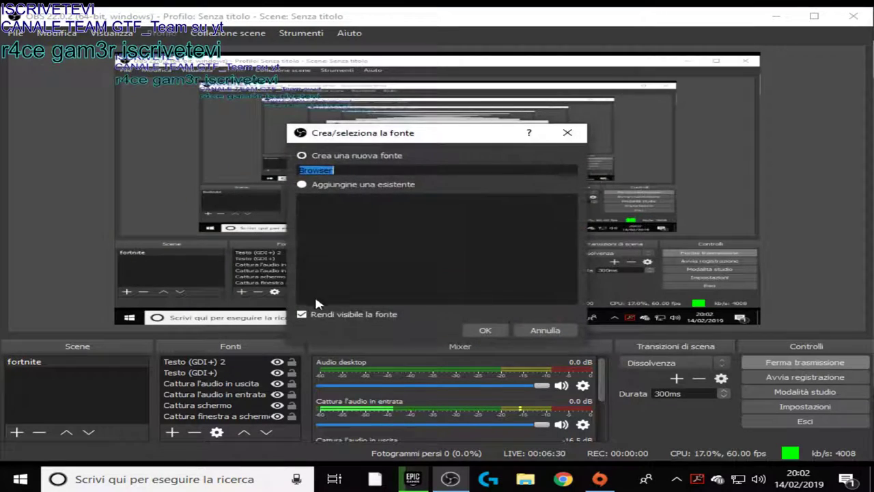
{"action": "left_click", "coordinate": [489, 331]}
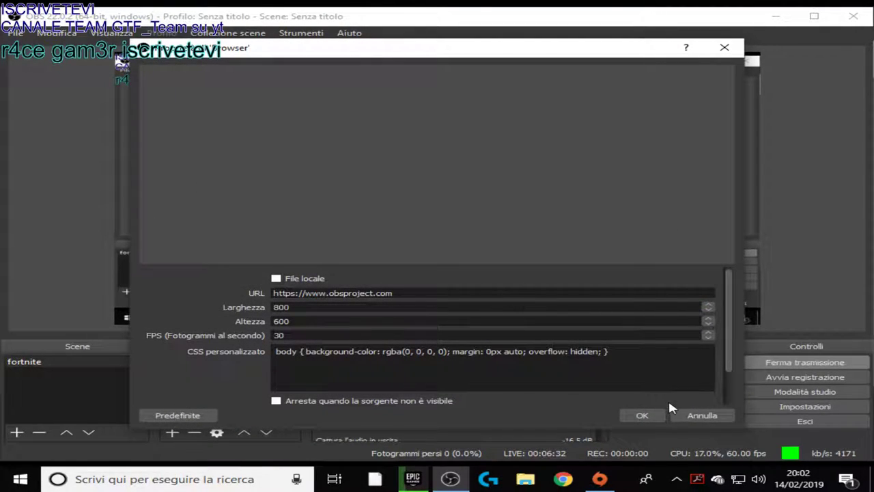
Close the new Browser source's properties and minimise both OBS Studio and the Epic Games Launcher.
{"action": "left_click", "coordinate": [700, 415]}
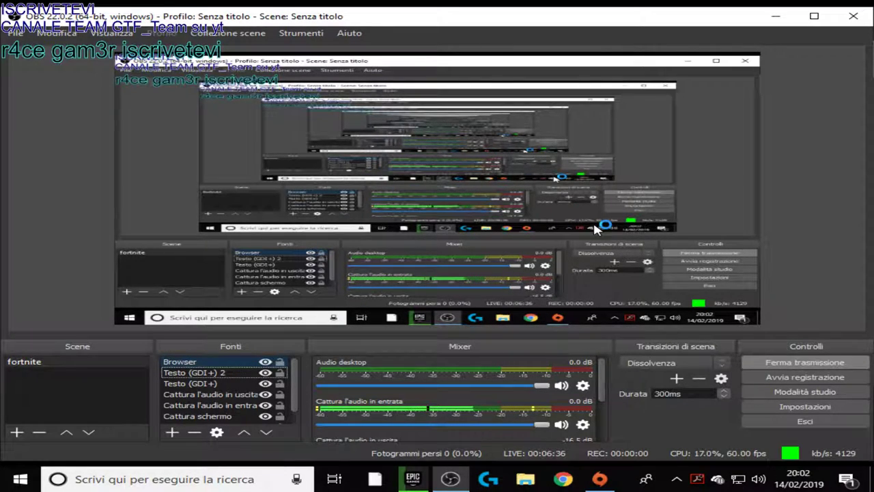
{"action": "left_click", "coordinate": [776, 16]}
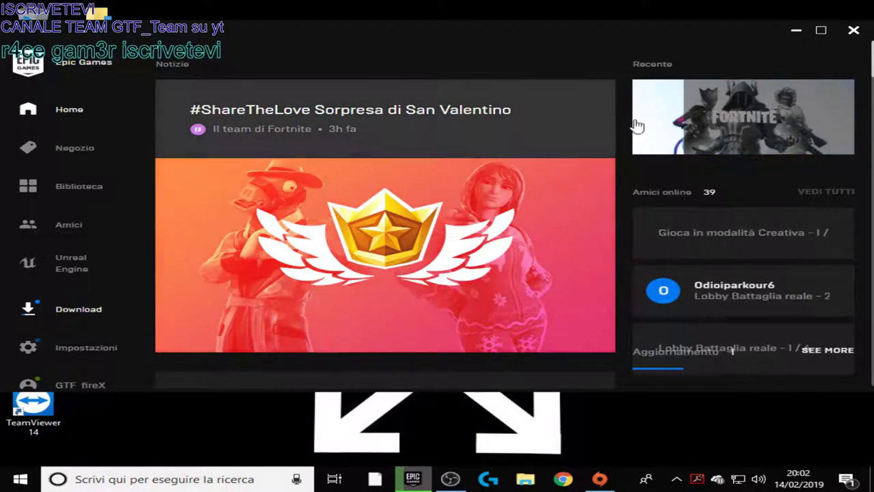
{"action": "left_click", "coordinate": [796, 31]}
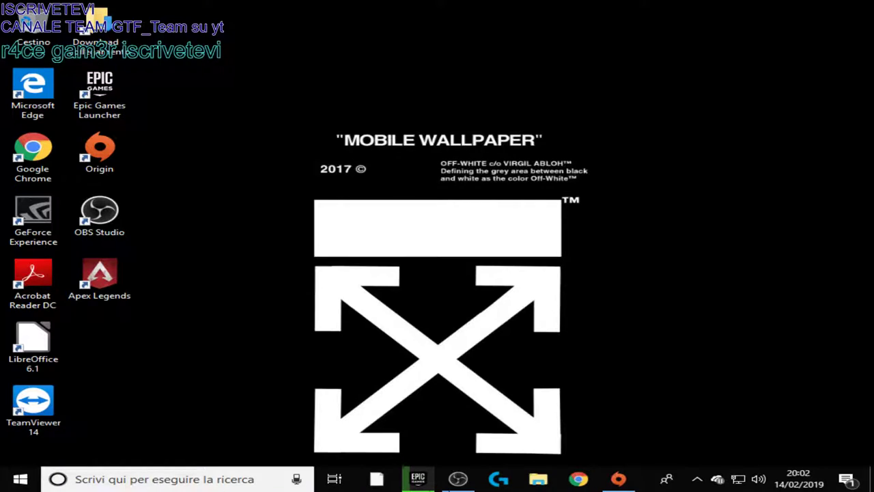
Switch to Google Chrome, close the extra blank window and open the player's profile on Fortnite Tracker.
{"action": "left_click", "coordinate": [577, 479]}
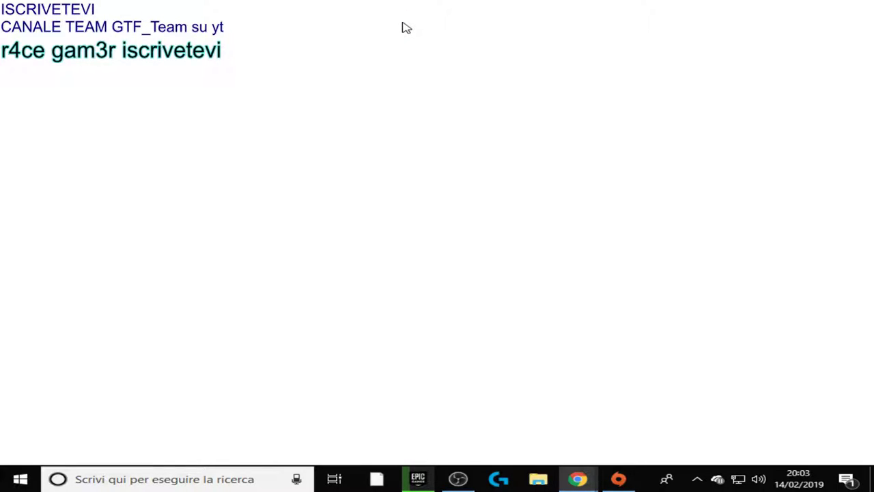
{"action": "mouse_move", "coordinate": [595, 469]}
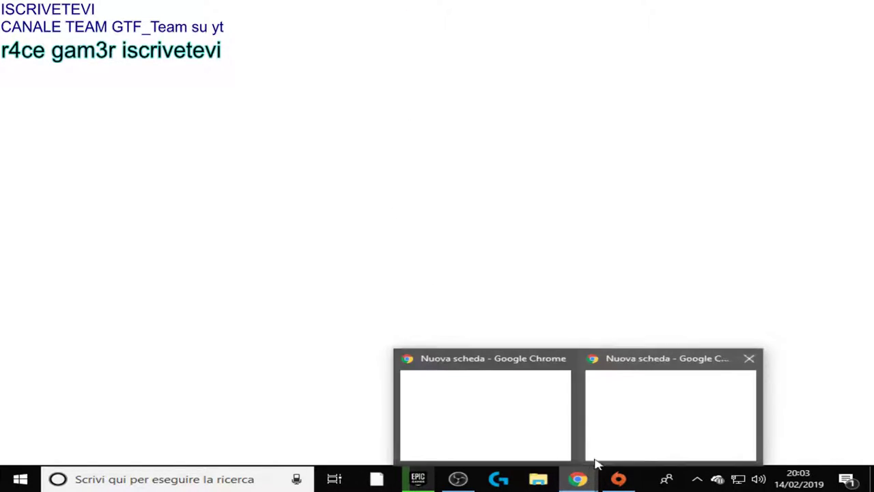
{"action": "left_click", "coordinate": [756, 358]}
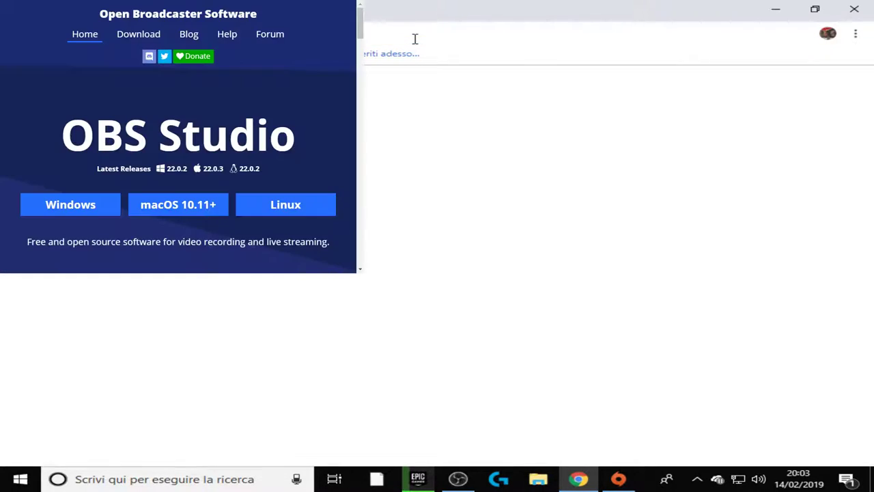
{"action": "type", "text": "fort"}
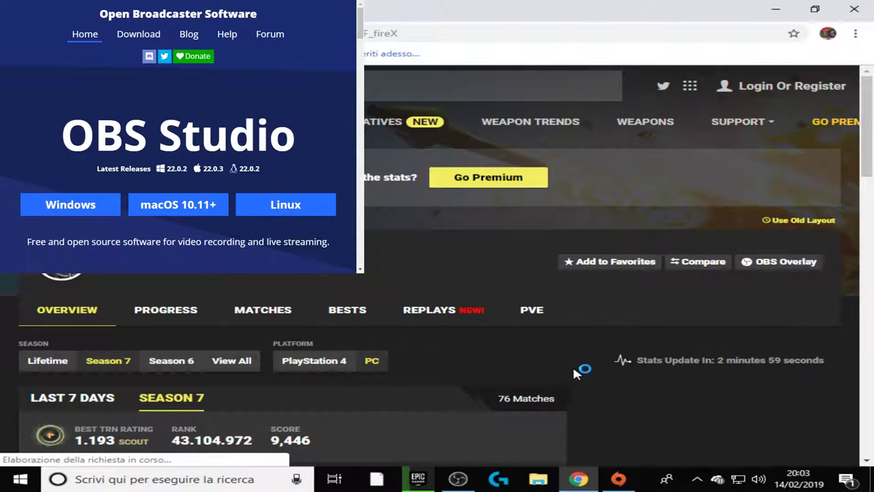
Open the flat version of the OBS Overlay from the player's Fortnite Tracker profile.
{"action": "scroll", "coordinate": [601, 355], "scroll_direction": "down", "scroll_amount": 2}
{"action": "scroll", "coordinate": [649, 346], "scroll_direction": "down", "scroll_amount": 4}
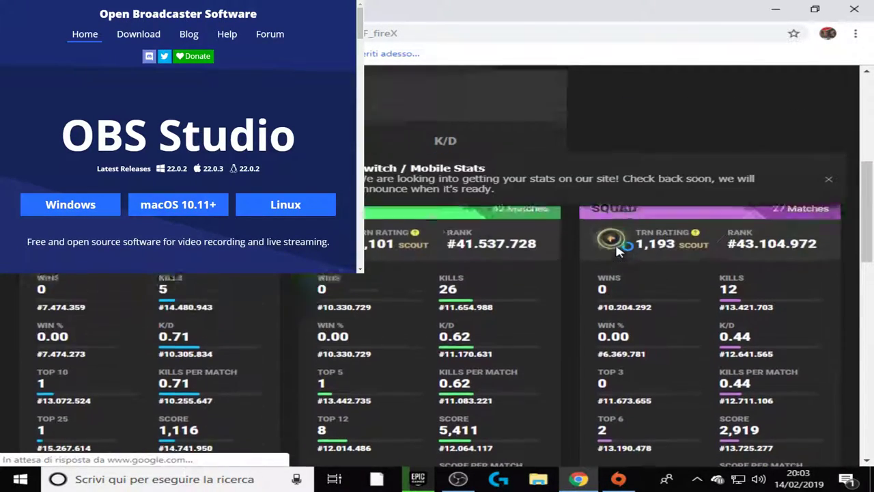
{"action": "scroll", "coordinate": [615, 242], "scroll_direction": "up", "scroll_amount": 6}
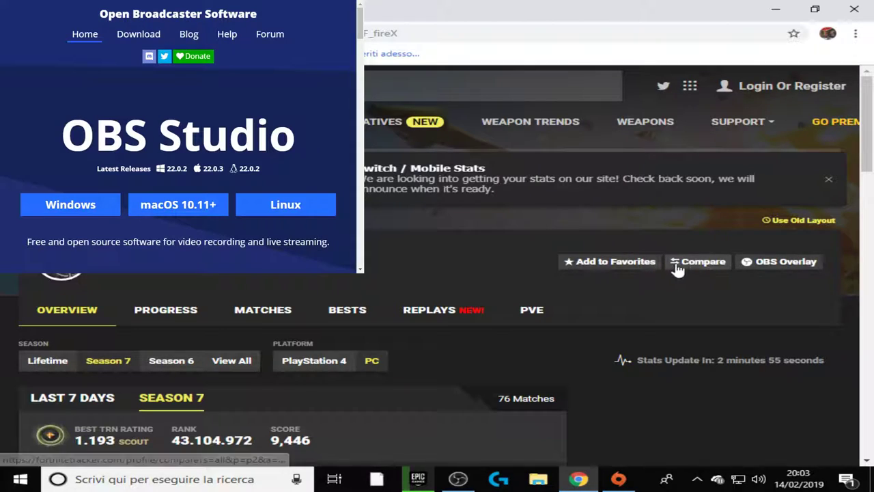
{"action": "left_click", "coordinate": [770, 265]}
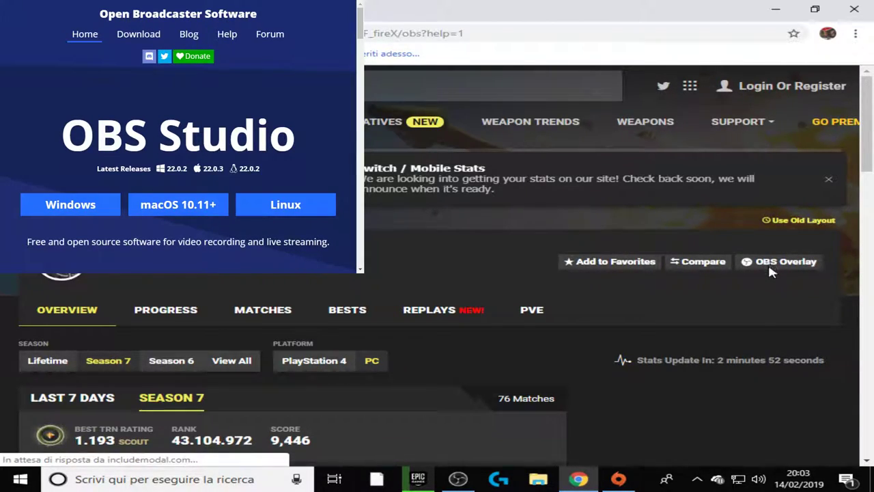
{"action": "scroll", "coordinate": [462, 314], "scroll_direction": "down", "scroll_amount": 5}
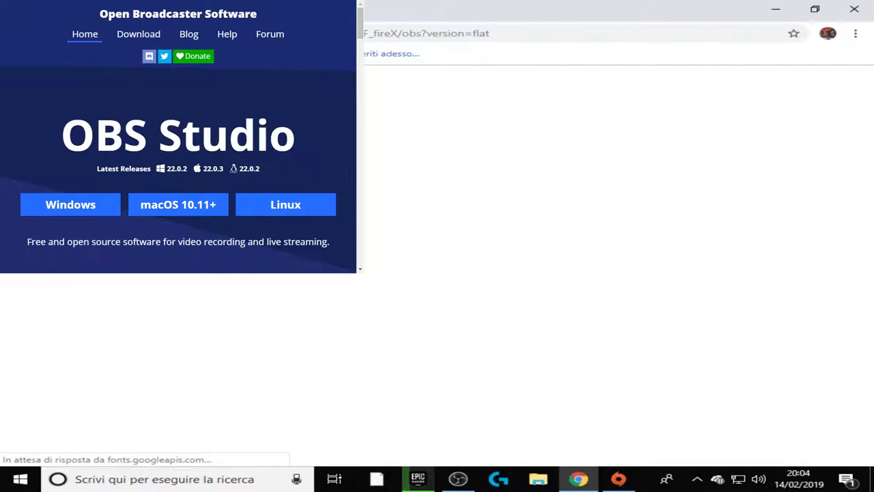
Copy the full web address of the flat OBS overlay page.
{"action": "left_click", "coordinate": [510, 34]}
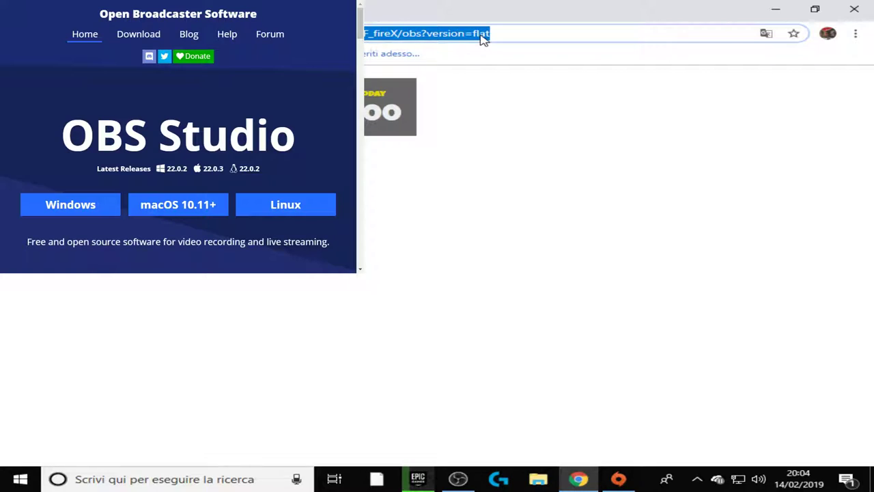
{"action": "right_click", "coordinate": [507, 38]}
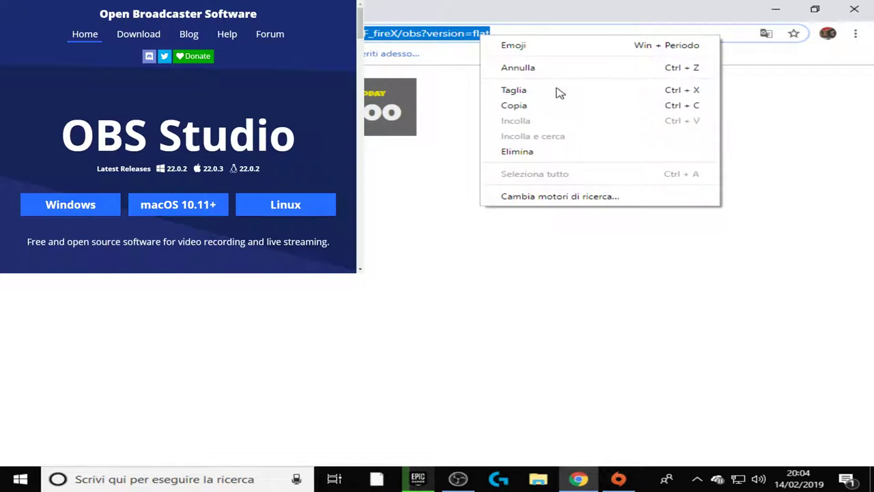
{"action": "left_click", "coordinate": [559, 108]}
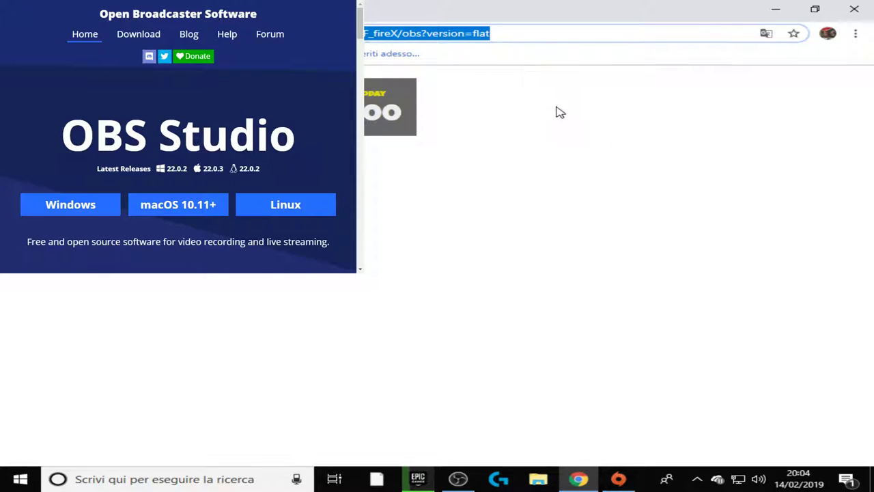
Switch to OBS Studio and hide the Browser source in the fortnite scene.
{"action": "left_click", "coordinate": [458, 479]}
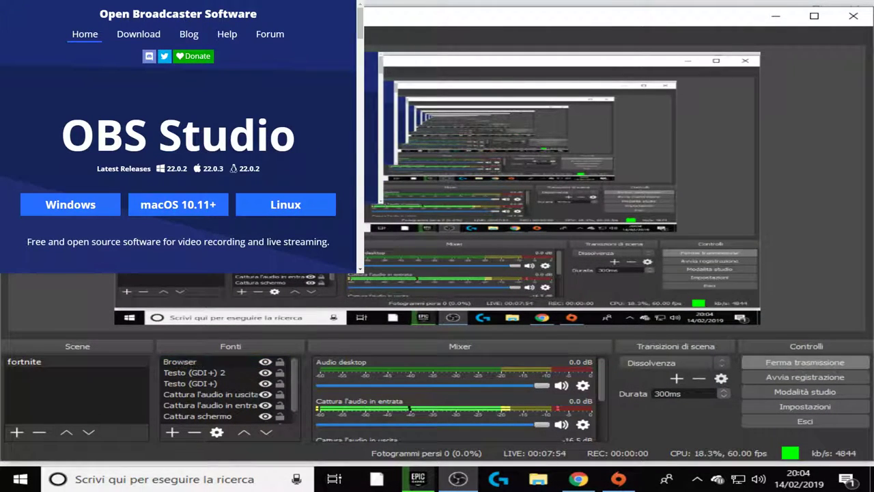
{"action": "right_click", "coordinate": [242, 377]}
{"action": "key", "text": "Escape"}
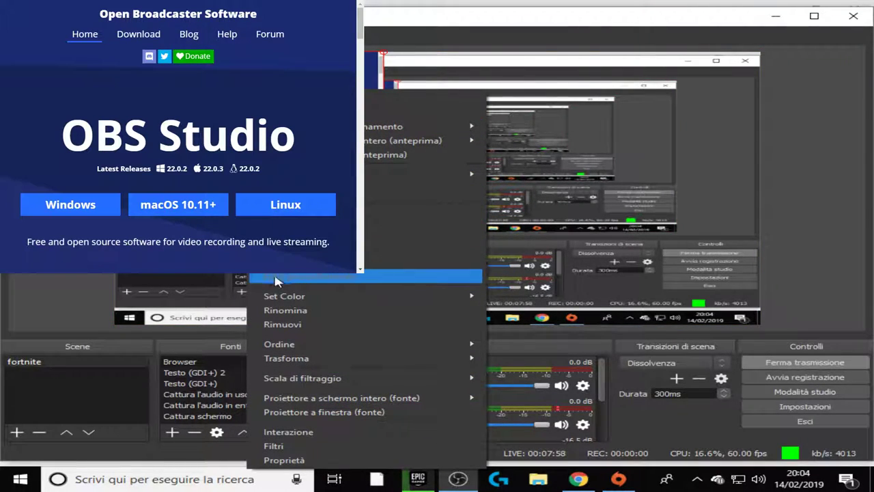
{"action": "left_click", "coordinate": [286, 279]}
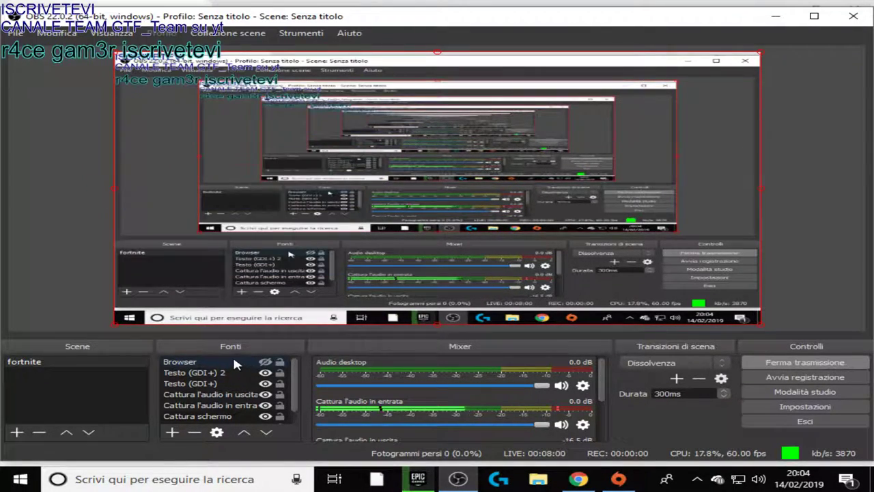
Replace the Browser source's URL with the copied Fortnite Tracker overlay address ending in "obs?version=flat" and confirm the properties.
{"action": "double_click", "coordinate": [232, 361]}
{"action": "left_click_drag", "start_coordinate": [420, 292], "coordinate": [184, 292]}
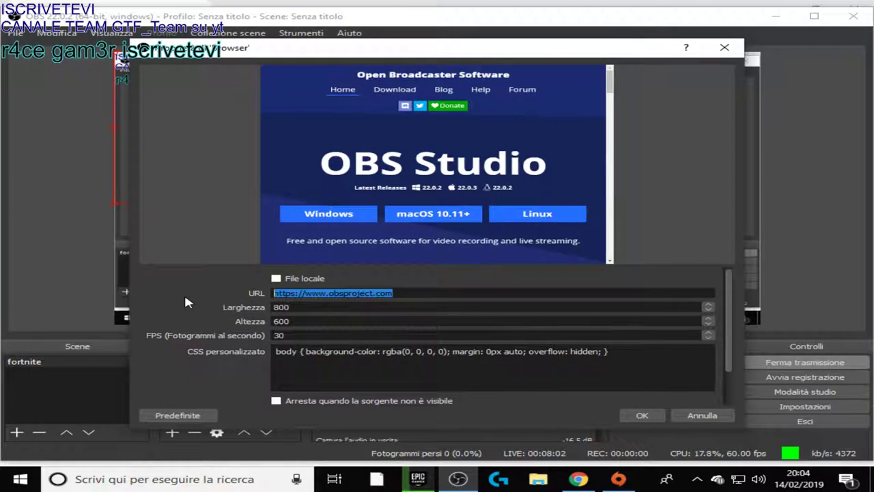
{"action": "key", "text": "BackSpace"}
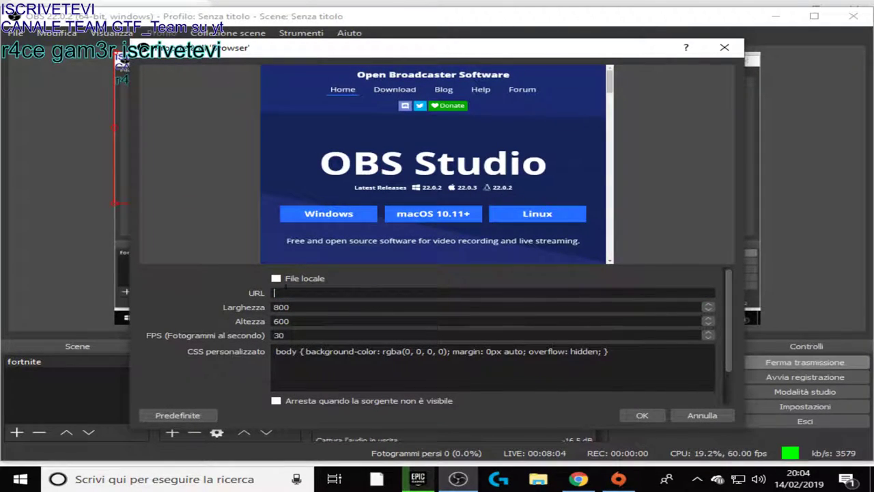
{"action": "right_click", "coordinate": [332, 294]}
{"action": "left_click", "coordinate": [348, 361]}
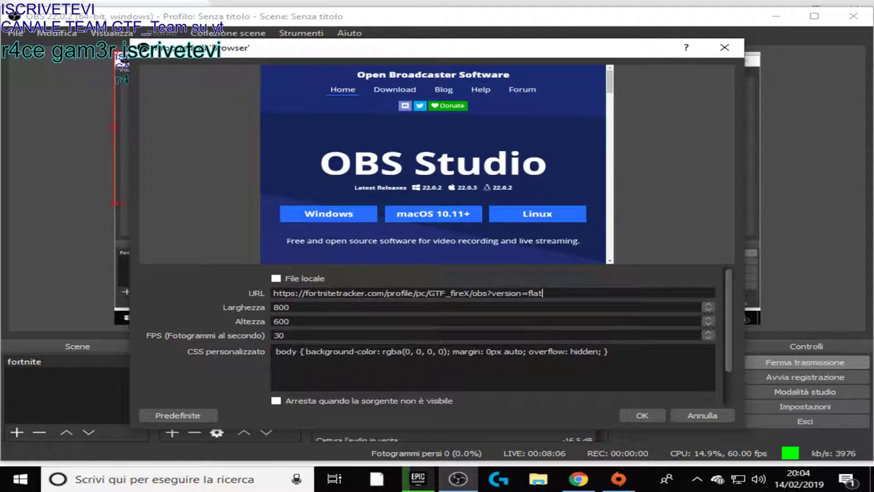
{"action": "left_click", "coordinate": [642, 415]}
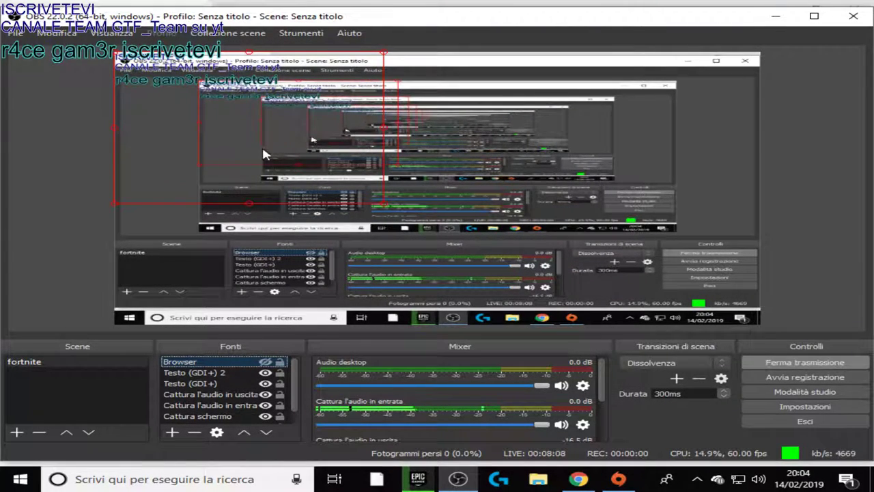
Shrink the Browser source, make it visible, place it near the bottom centre of the canvas and lock the preview.
{"action": "left_click_drag", "start_coordinate": [268, 159], "coordinate": [466, 233]}
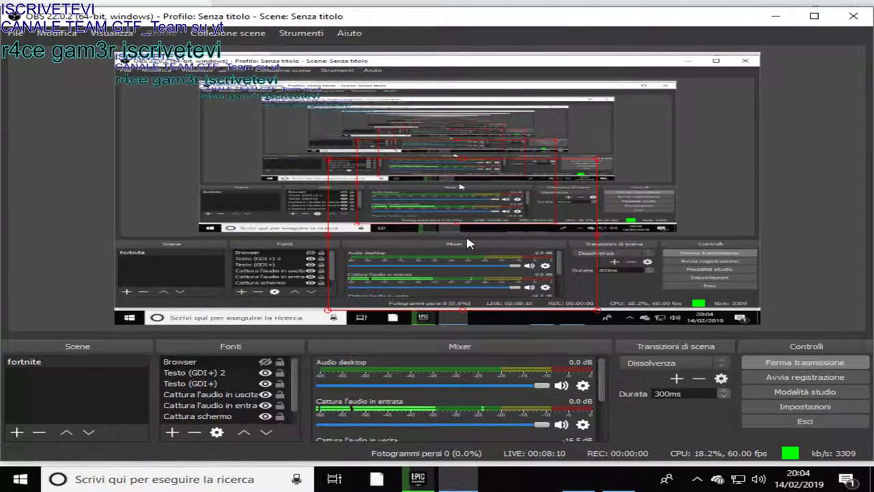
{"action": "left_click_drag", "start_coordinate": [597, 158], "coordinate": [429, 250]}
{"action": "left_click", "coordinate": [265, 361]}
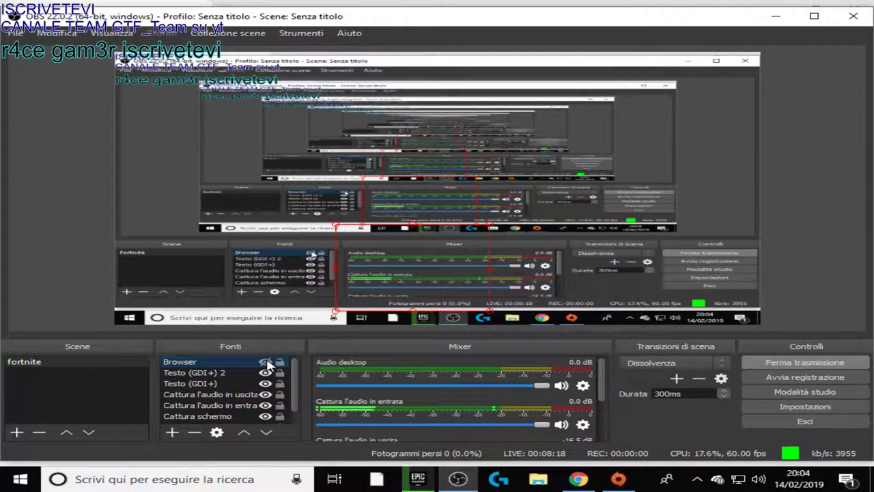
{"action": "left_click_drag", "start_coordinate": [348, 268], "coordinate": [380, 254]}
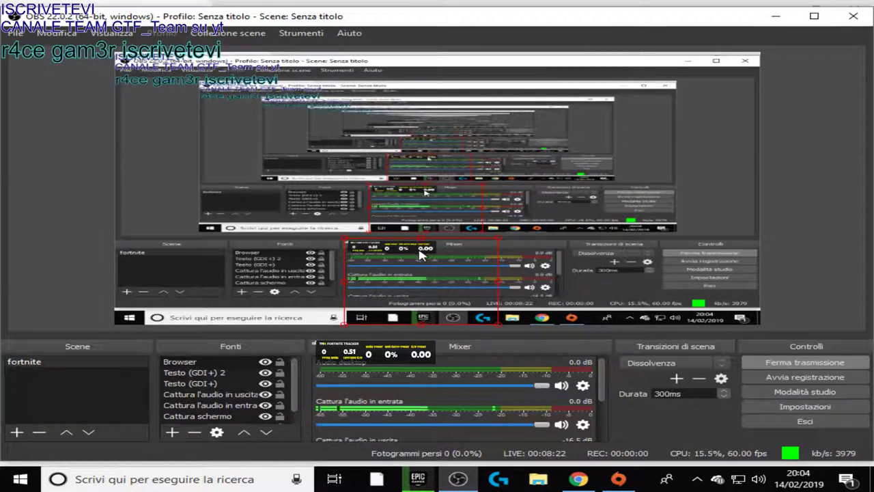
{"action": "right_click", "coordinate": [355, 199]}
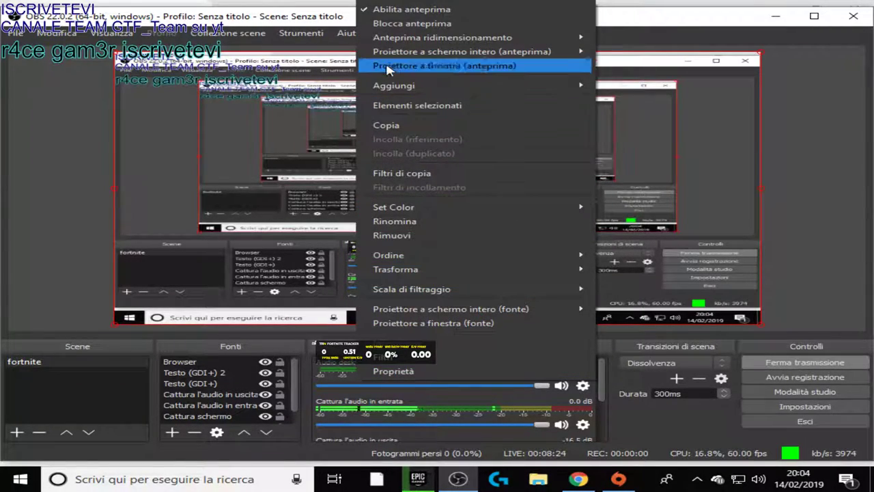
{"action": "left_click", "coordinate": [410, 26]}
Unlock the preview, enlarge the Fortnite Tracker overlay, place its stats bar at the bottom centre of the canvas and lock the preview again.
{"action": "right_click", "coordinate": [410, 176]}
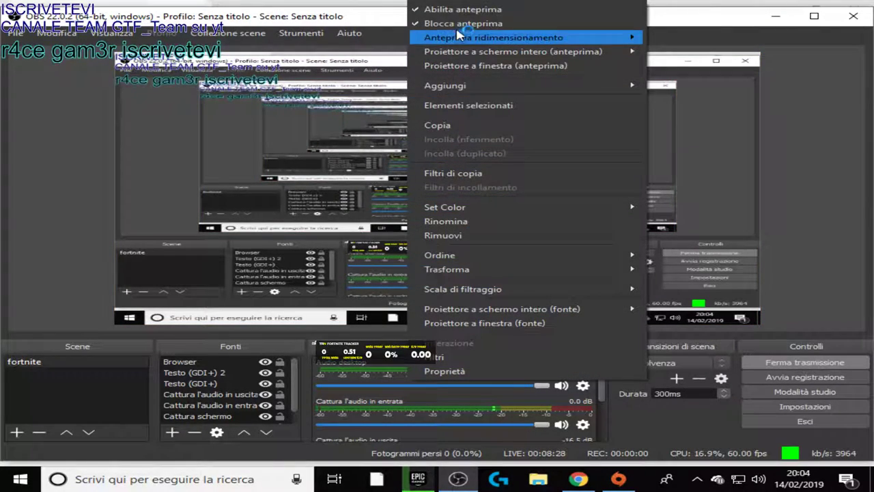
{"action": "key", "text": "Escape"}
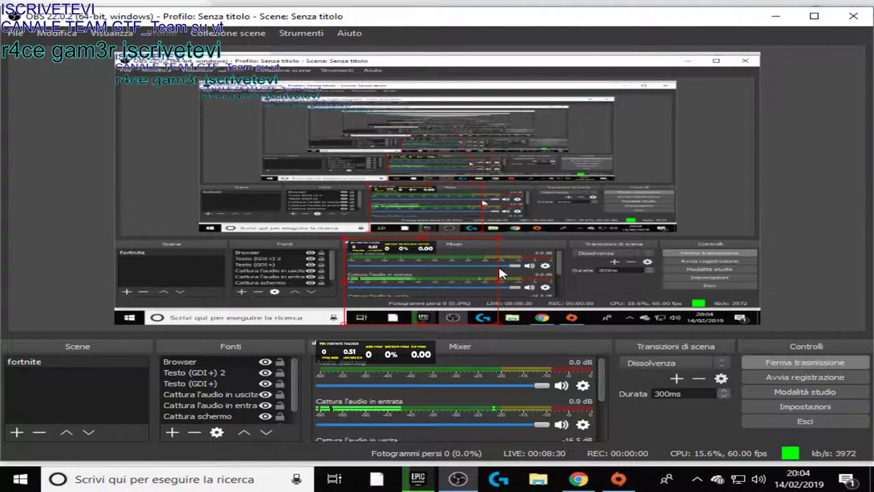
{"action": "left_click_drag", "start_coordinate": [502, 282], "coordinate": [402, 293]}
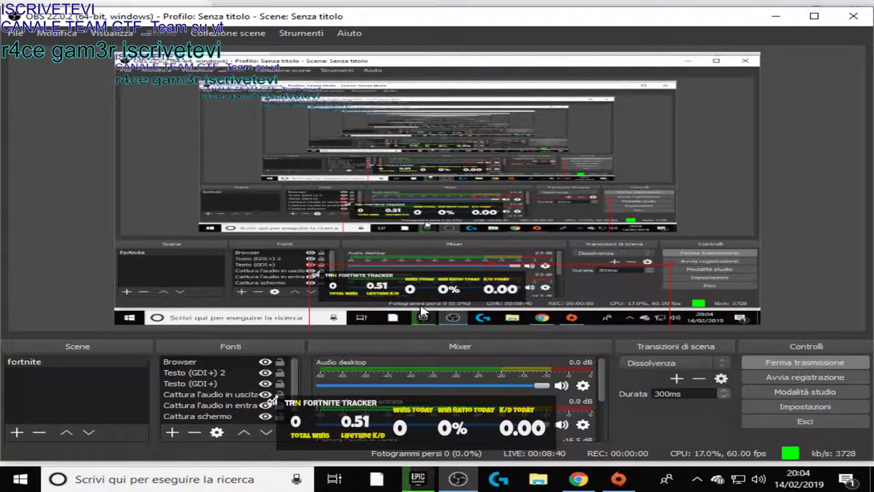
{"action": "right_click", "coordinate": [290, 179]}
{"action": "left_click", "coordinate": [416, 23]}
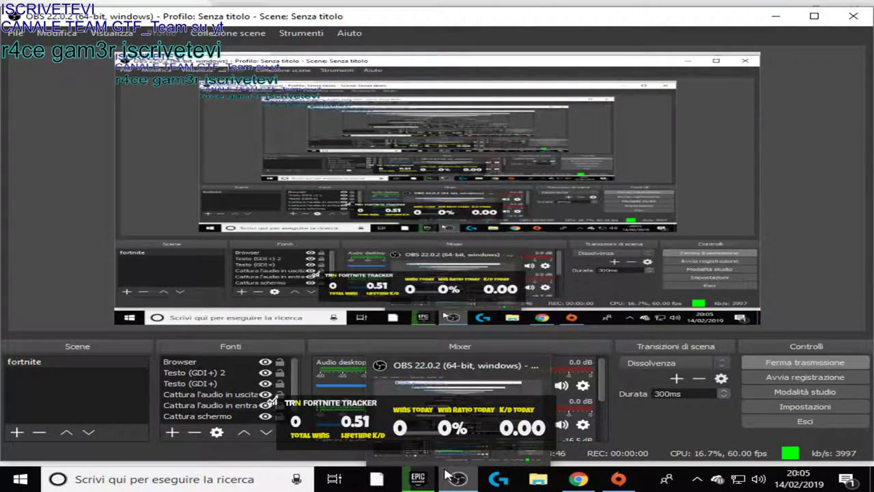
Minimise OBS Studio and check Fortnite's installation status in the Epic Games Launcher, minimising the launcher when done.
{"action": "mouse_move", "coordinate": [434, 480]}
{"action": "left_click", "coordinate": [424, 437]}
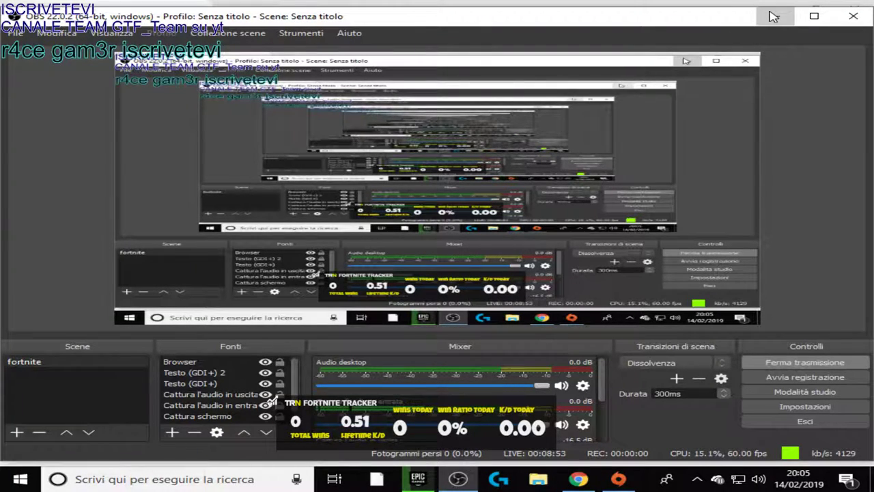
{"action": "left_click", "coordinate": [773, 16]}
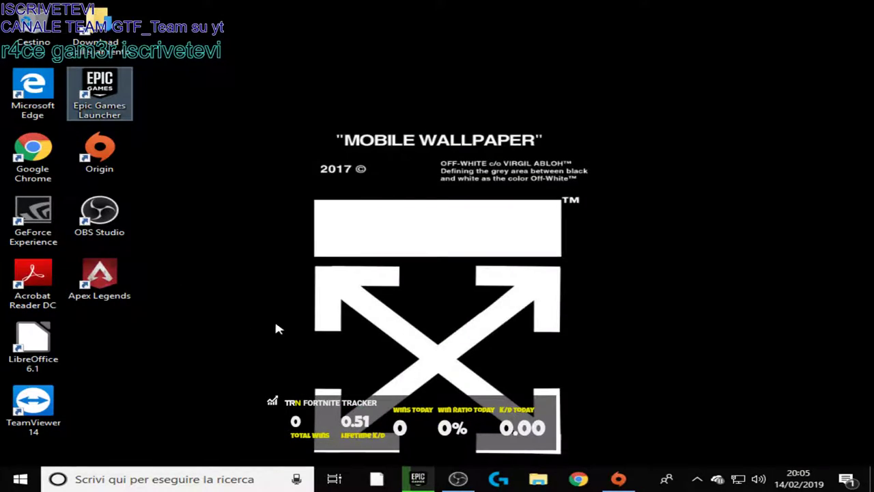
{"action": "left_click", "coordinate": [420, 481]}
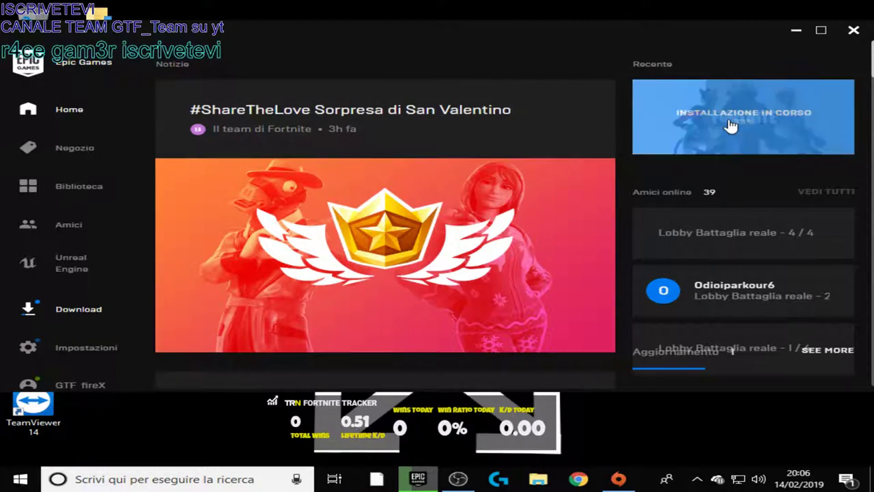
{"action": "left_click", "coordinate": [796, 30]}
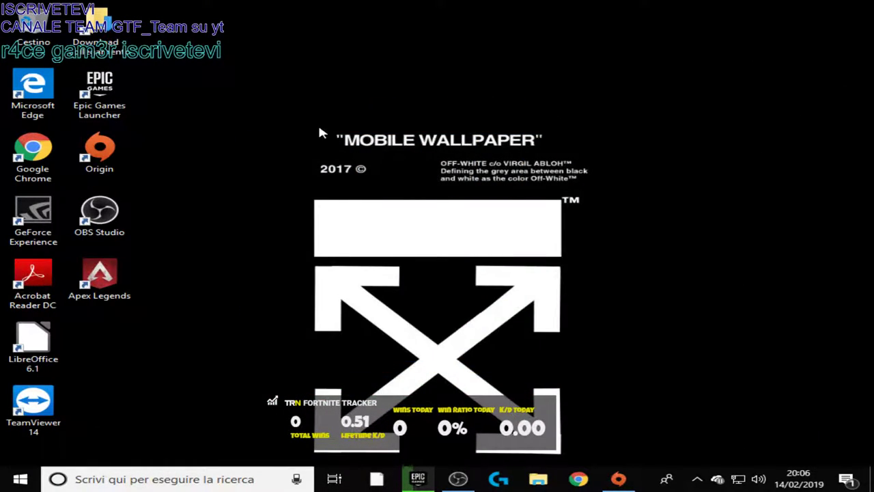
{"action": "left_click_drag", "start_coordinate": [312, 124], "coordinate": [593, 450]}
{"action": "left_click_drag", "start_coordinate": [607, 121], "coordinate": [318, 459]}
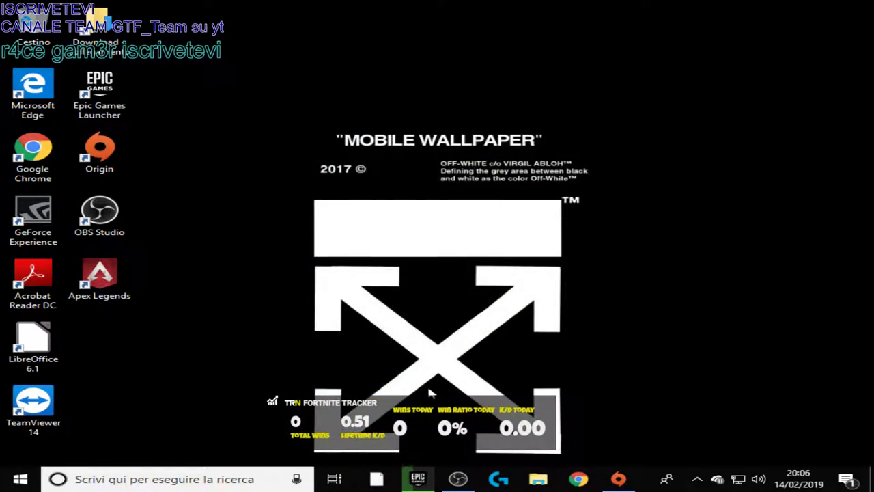
Switch to OBS Studio and mute the "Cattura l'audio in entrata" channel in the mixer.
{"action": "left_click", "coordinate": [458, 479]}
{"action": "left_click", "coordinate": [563, 424]}
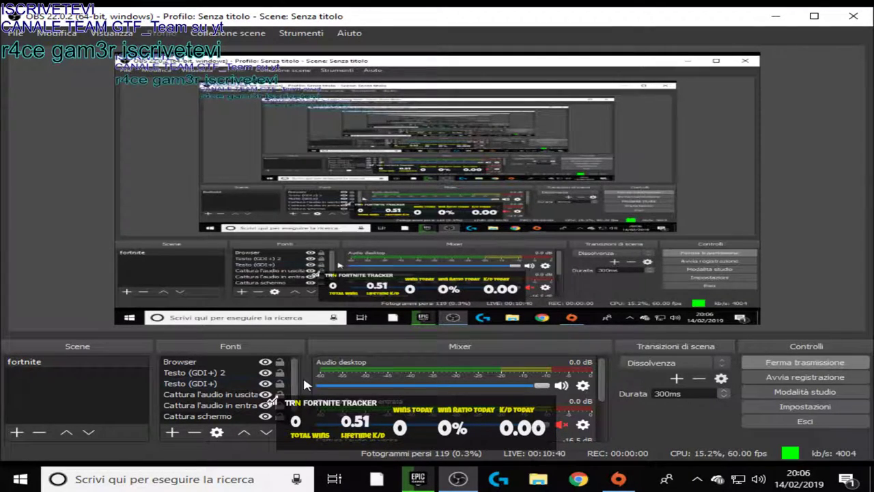
{"action": "left_click", "coordinate": [270, 405]}
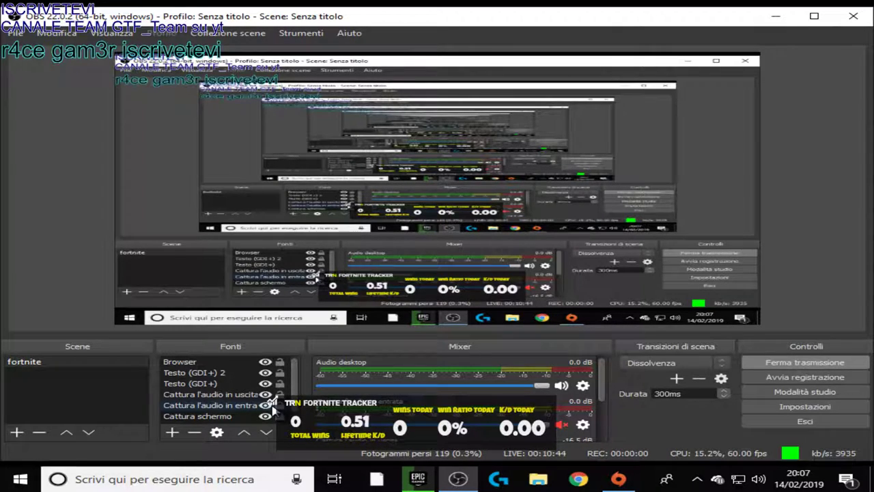
{"action": "left_click", "coordinate": [273, 415]}
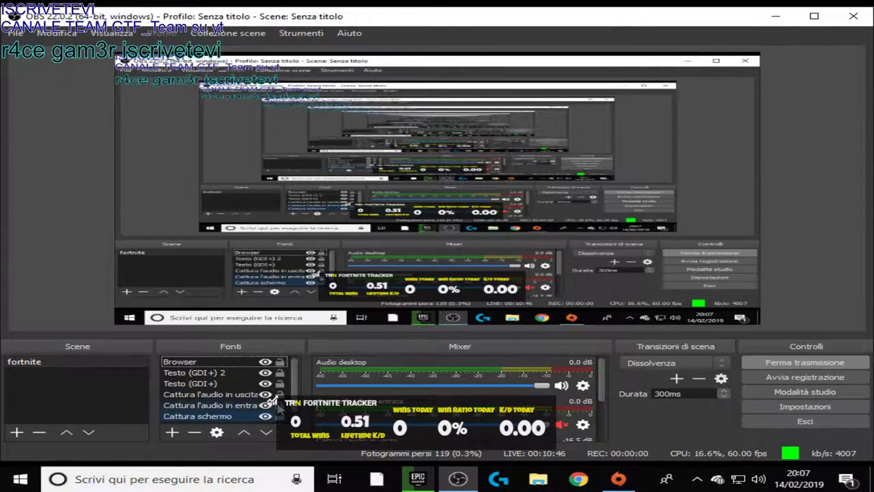
{"action": "left_click", "coordinate": [275, 405]}
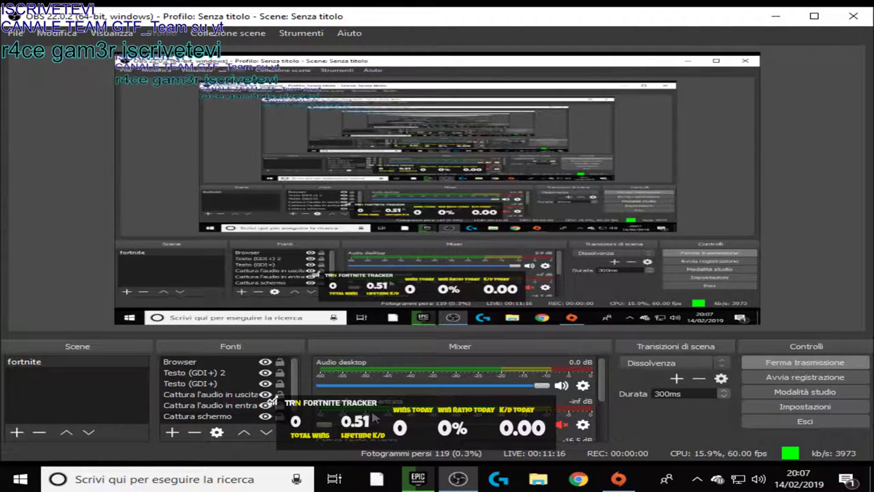
Look through the mixer's audio channels and unmute the "Cattura l'audio in entrata" channel.
{"action": "scroll", "coordinate": [604, 417], "scroll_direction": "down", "scroll_amount": 2}
{"action": "scroll", "coordinate": [604, 416], "scroll_direction": "down", "scroll_amount": 1}
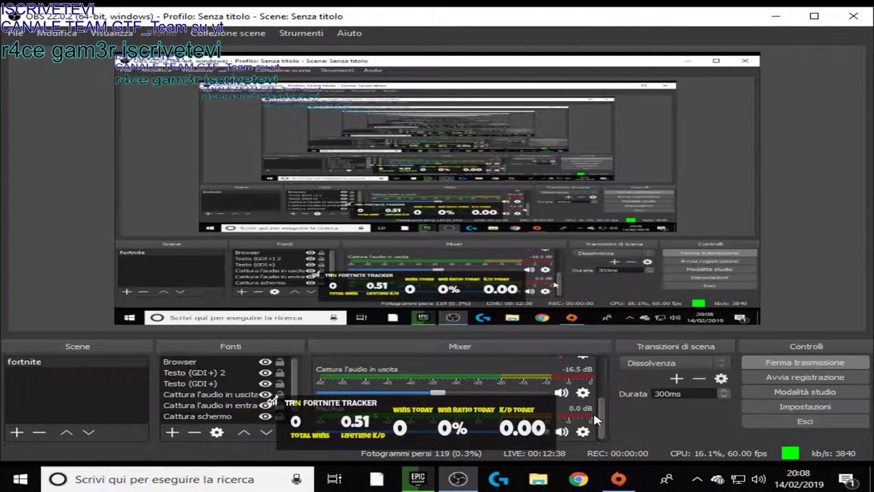
{"action": "scroll", "coordinate": [605, 383], "scroll_direction": "up", "scroll_amount": 2}
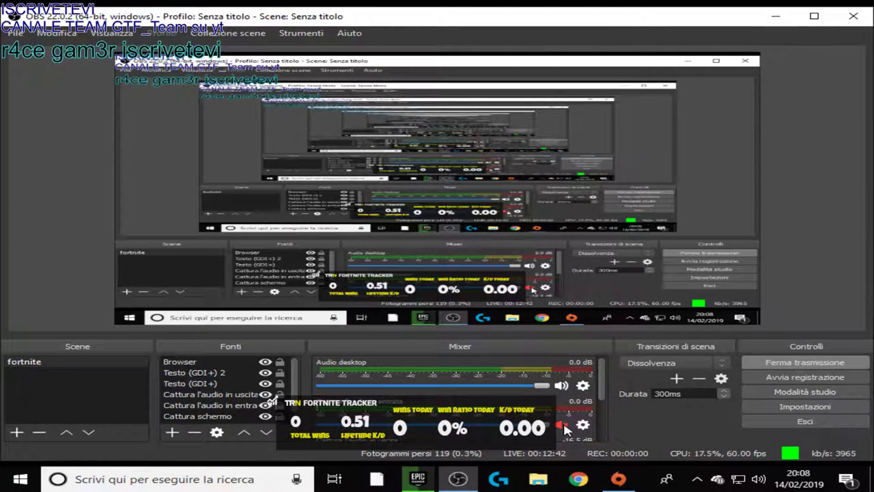
{"action": "scroll", "coordinate": [606, 379], "scroll_direction": "down", "scroll_amount": 2}
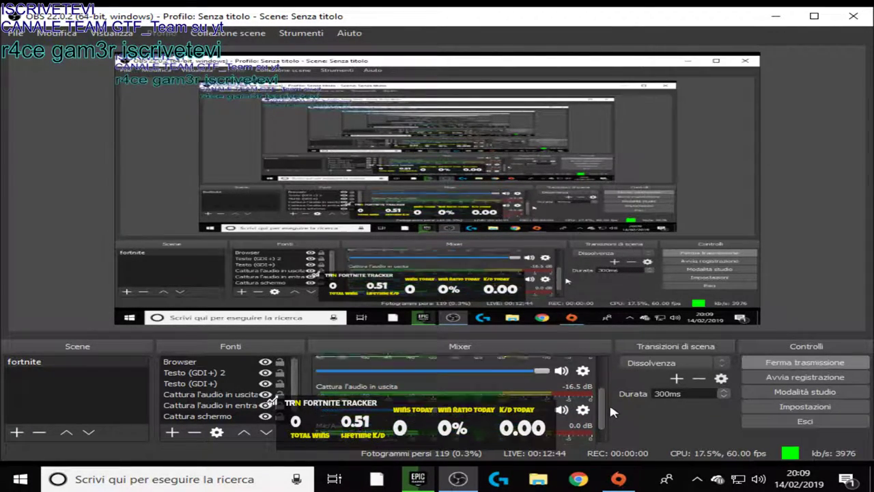
{"action": "scroll", "coordinate": [611, 412], "scroll_direction": "up", "scroll_amount": 2}
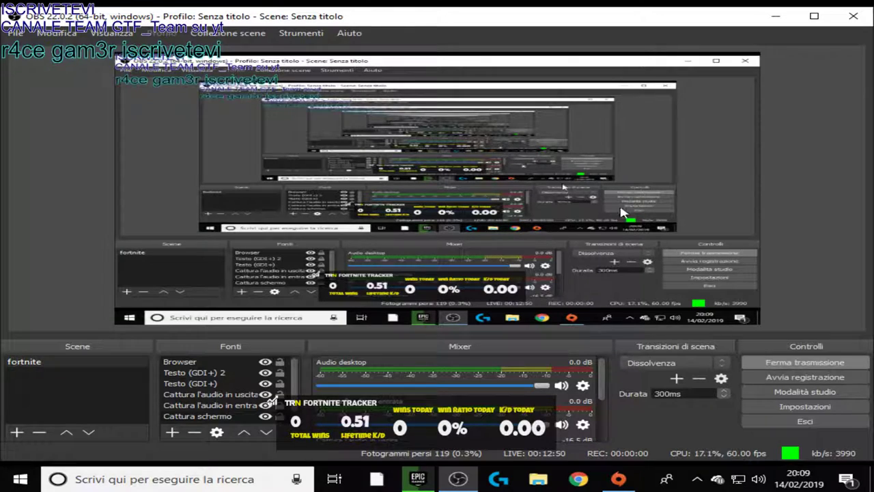
Minimise OBS Studio and check Fortnite's installation progress in the Epic Games Launcher.
{"action": "left_click", "coordinate": [776, 16]}
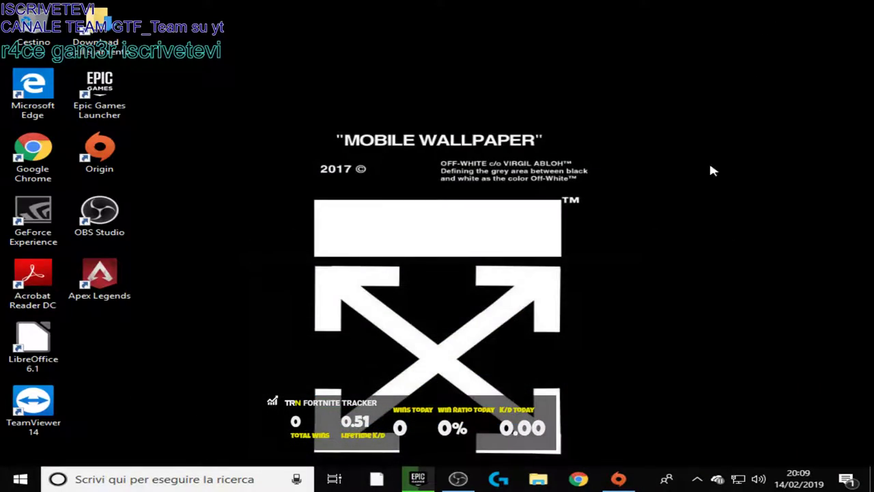
{"action": "left_click", "coordinate": [417, 478]}
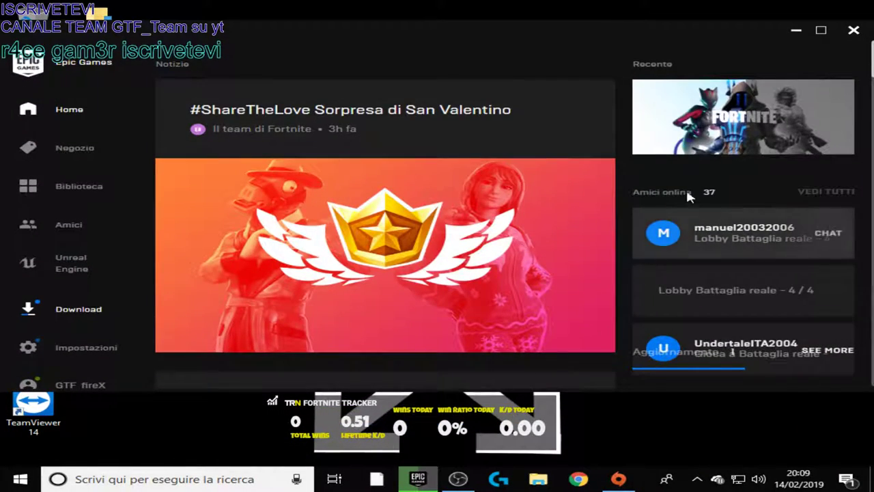
{"action": "mouse_move", "coordinate": [767, 142]}
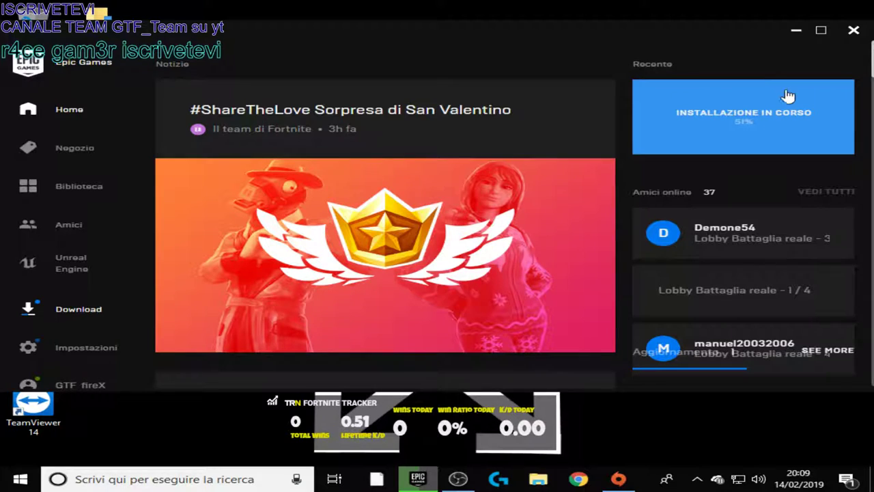
Browse the news feed on the launcher's home page, recheck Fortnite's installation and minimise the launcher.
{"action": "scroll", "coordinate": [502, 180], "scroll_direction": "down", "scroll_amount": 5}
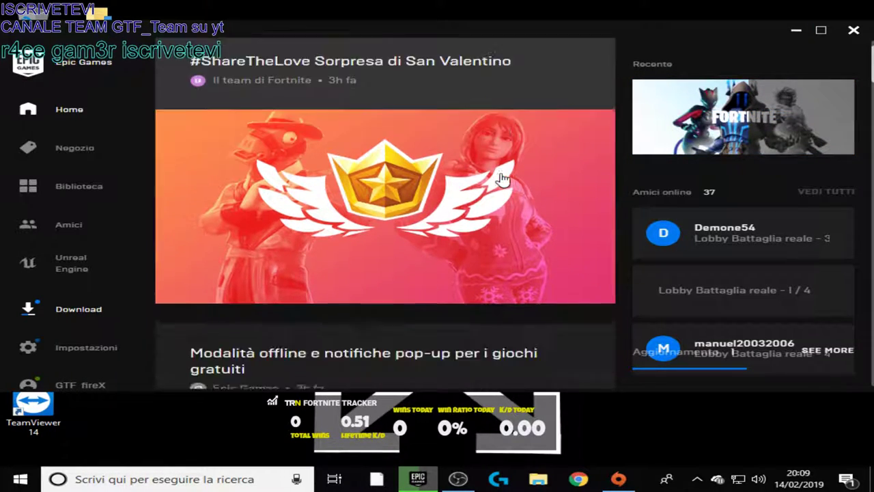
{"action": "scroll", "coordinate": [424, 167], "scroll_direction": "up", "scroll_amount": 2}
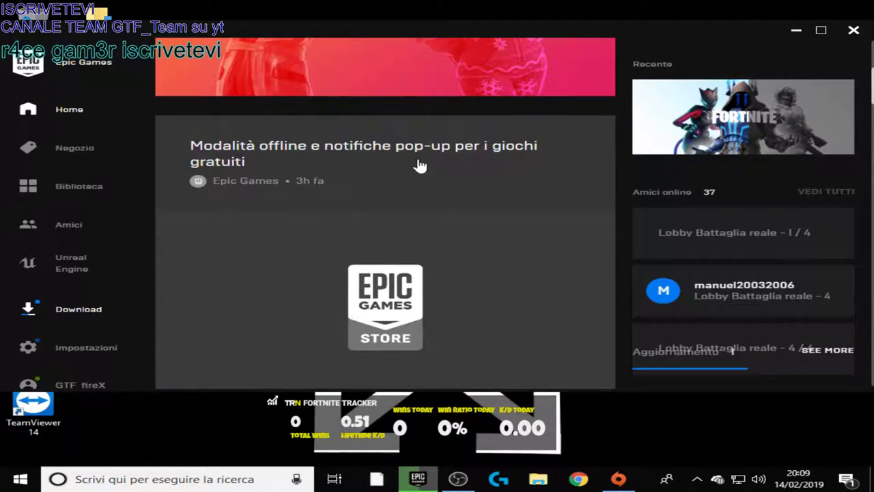
{"action": "scroll", "coordinate": [418, 174], "scroll_direction": "down", "scroll_amount": 4}
{"action": "scroll", "coordinate": [417, 174], "scroll_direction": "down", "scroll_amount": 3}
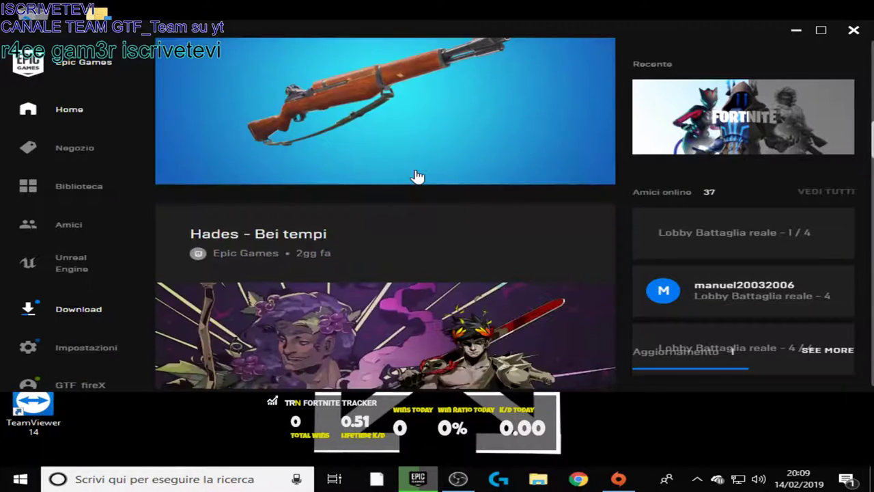
{"action": "scroll", "coordinate": [416, 176], "scroll_direction": "up", "scroll_amount": 2}
{"action": "scroll", "coordinate": [403, 179], "scroll_direction": "down", "scroll_amount": 5}
{"action": "scroll", "coordinate": [393, 185], "scroll_direction": "down", "scroll_amount": 7}
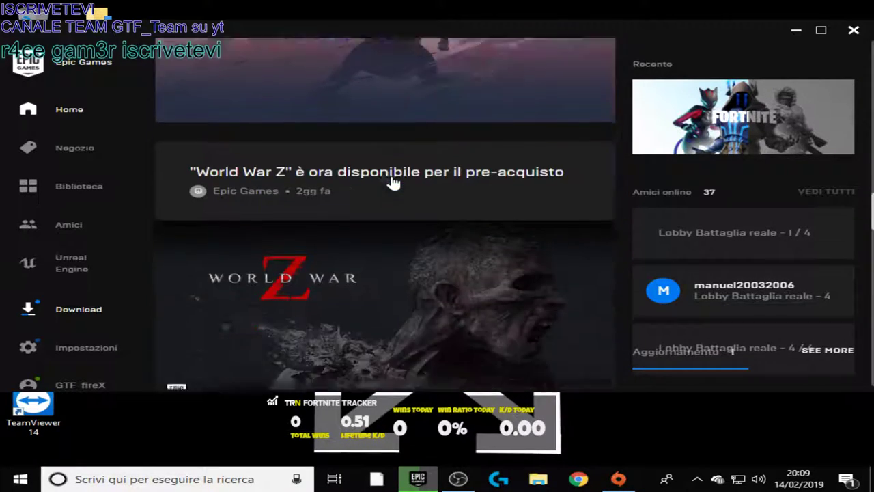
{"action": "scroll", "coordinate": [398, 198], "scroll_direction": "down", "scroll_amount": 3}
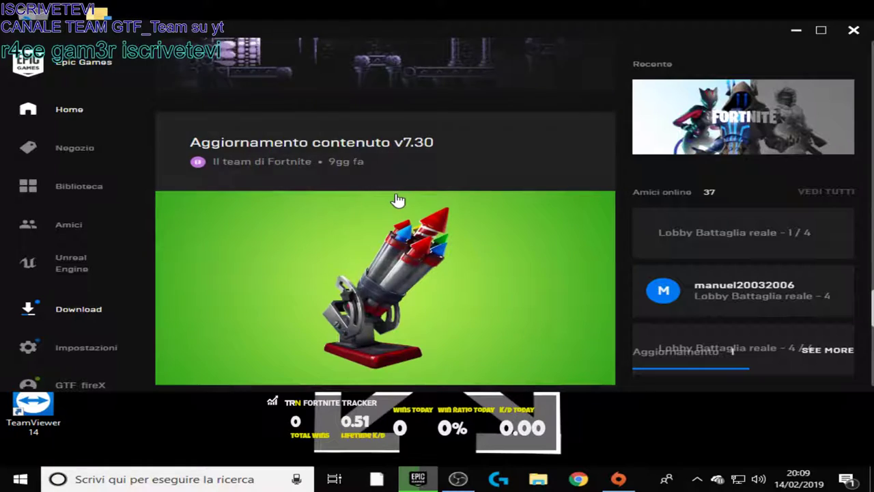
{"action": "scroll", "coordinate": [396, 199], "scroll_direction": "down", "scroll_amount": 3}
{"action": "scroll", "coordinate": [398, 198], "scroll_direction": "up", "scroll_amount": 5}
{"action": "scroll", "coordinate": [398, 197], "scroll_direction": "up", "scroll_amount": 15}
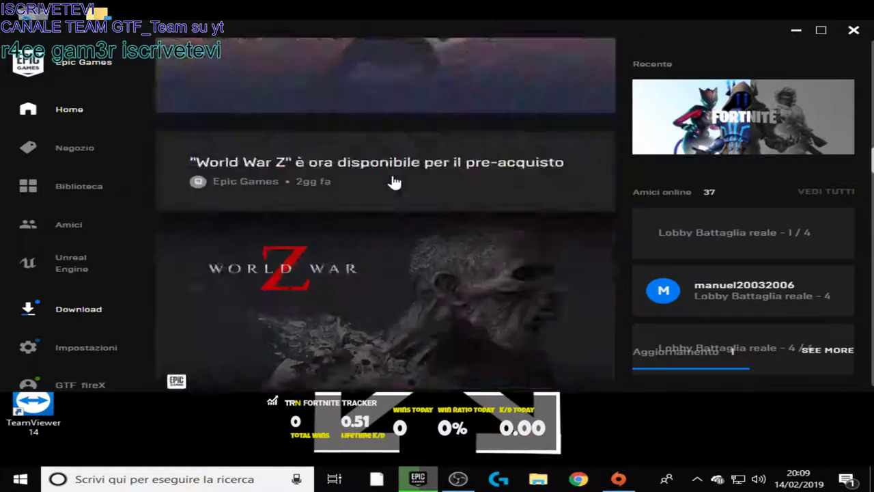
{"action": "scroll", "coordinate": [399, 196], "scroll_direction": "up", "scroll_amount": 2}
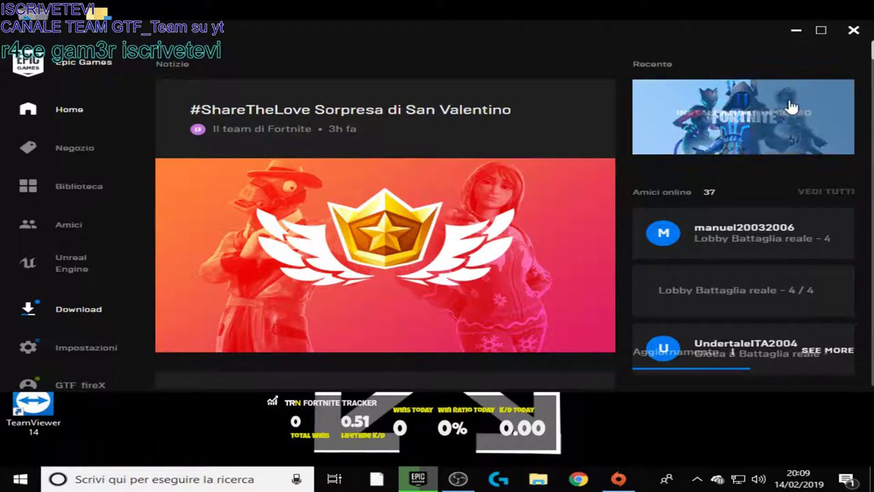
{"action": "left_click", "coordinate": [796, 30]}
{"action": "left_click_drag", "start_coordinate": [333, 197], "coordinate": [440, 354]}
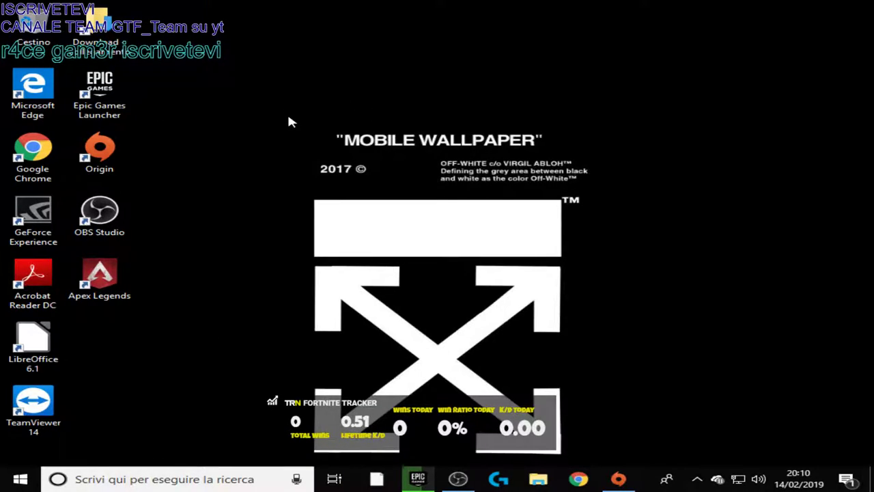
{"action": "left_click_drag", "start_coordinate": [301, 123], "coordinate": [575, 443]}
{"action": "mouse_move", "coordinate": [418, 478]}
{"action": "mouse_move", "coordinate": [430, 429]}
{"action": "left_click_drag", "start_coordinate": [292, 120], "coordinate": [597, 454]}
{"action": "left_click_drag", "start_coordinate": [312, 126], "coordinate": [598, 451]}
{"action": "left_click_drag", "start_coordinate": [873, 1], "coordinate": [708, 109]}
{"action": "left_click_drag", "start_coordinate": [868, 69], "coordinate": [869, 102]}
{"action": "left_click_drag", "start_coordinate": [652, 142], "coordinate": [334, 334]}
{"action": "left_click_drag", "start_coordinate": [299, 114], "coordinate": [703, 448]}
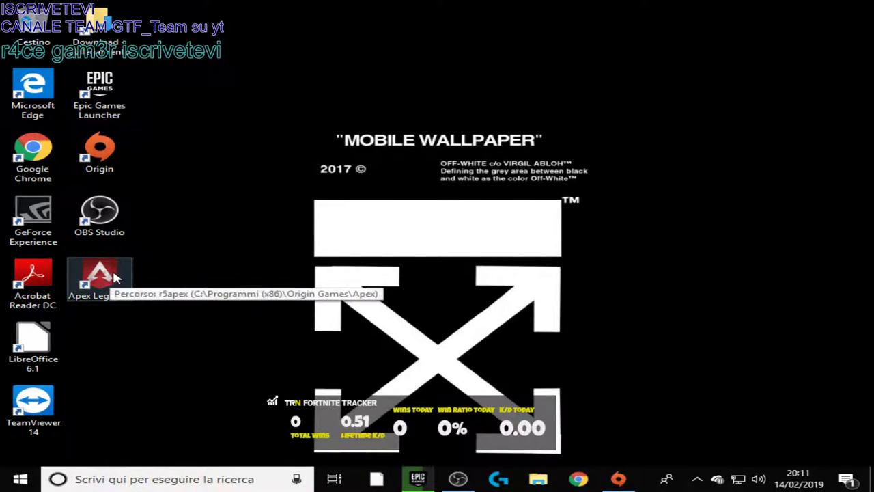
Bring up the Origin client from the desktop and close it.
{"action": "double_click", "coordinate": [99, 141]}
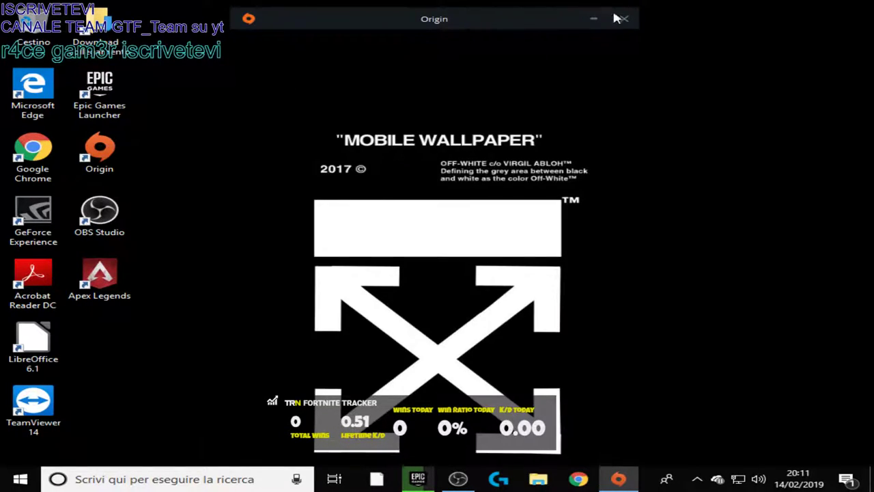
{"action": "left_click", "coordinate": [623, 19]}
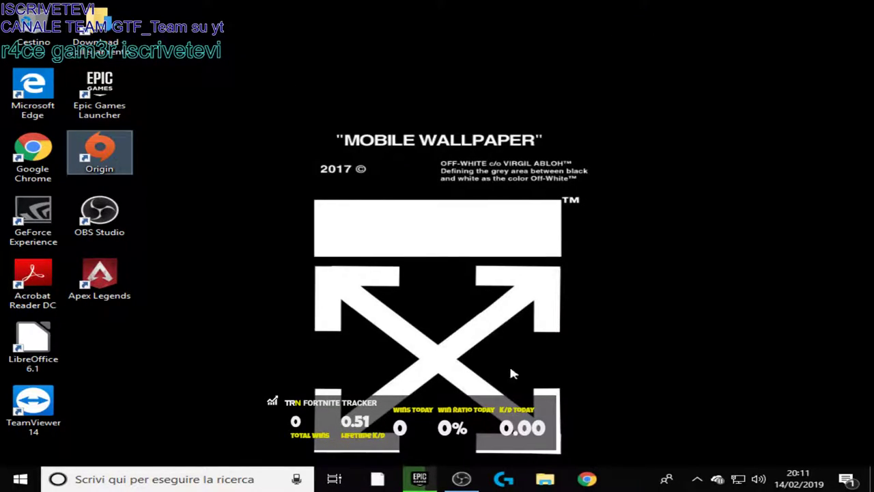
Check Fortnite's installation progress again in the Epic Games Launcher and minimise the launcher.
{"action": "left_click", "coordinate": [418, 481]}
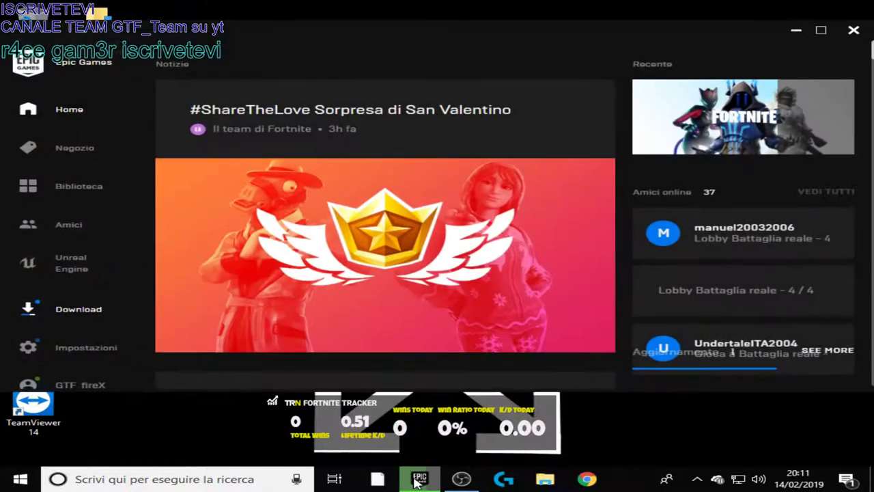
{"action": "mouse_move", "coordinate": [756, 132]}
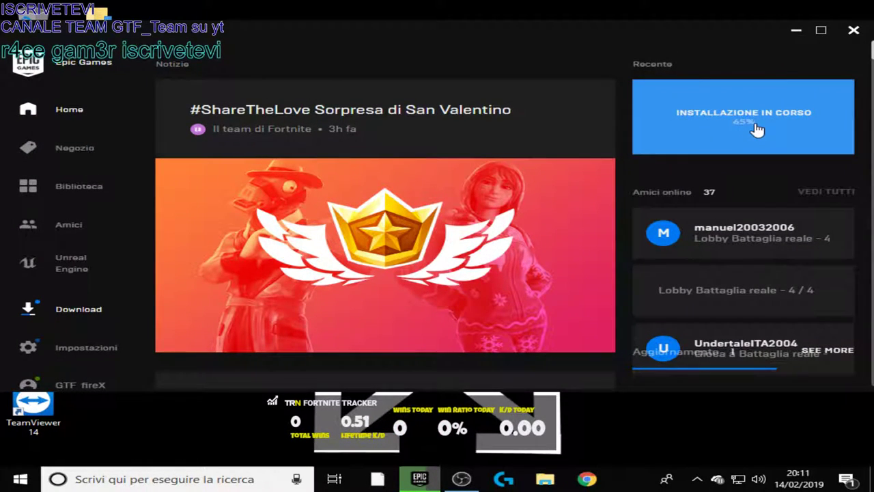
{"action": "left_click", "coordinate": [797, 30]}
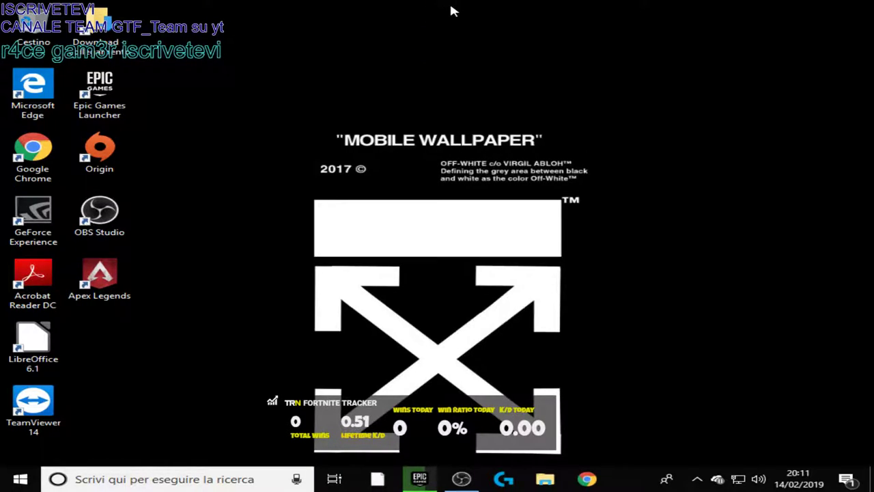
Switch to Google Chrome, search Google for "yt" and open the YouTube site from the results.
{"action": "left_click", "coordinate": [587, 479]}
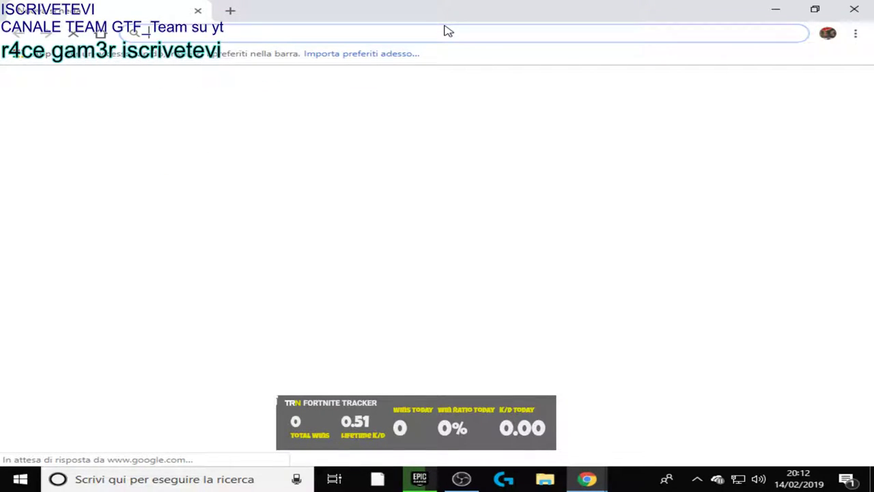
{"action": "type", "text": "yt"}
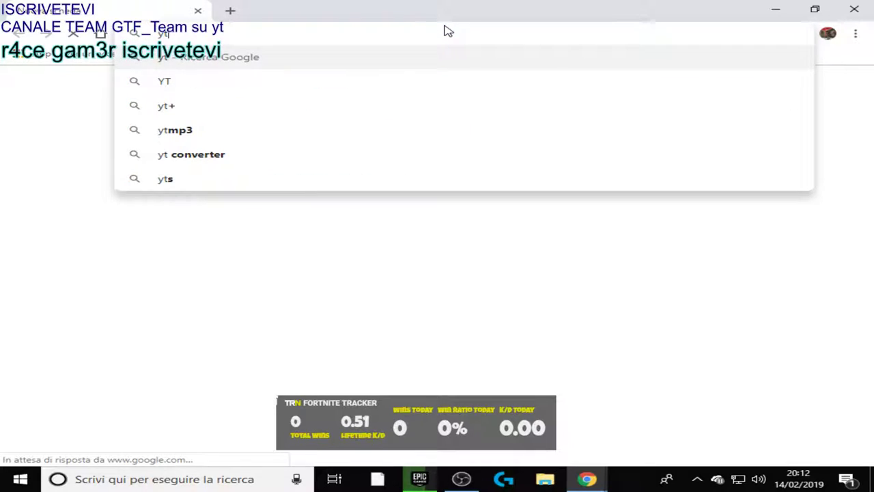
{"action": "key", "text": "Return"}
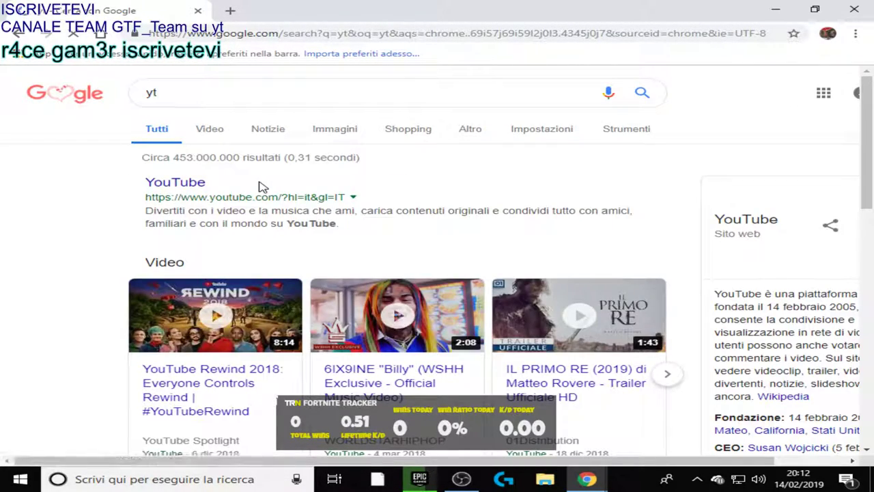
{"action": "left_click", "coordinate": [169, 183]}
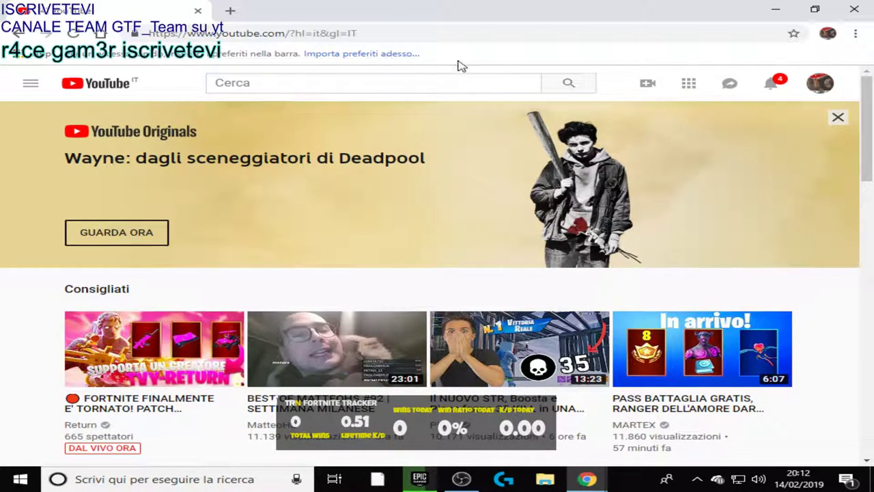
Search YouTube for "patch 7.40 fortnite" using the suggested query.
{"action": "left_click", "coordinate": [421, 80]}
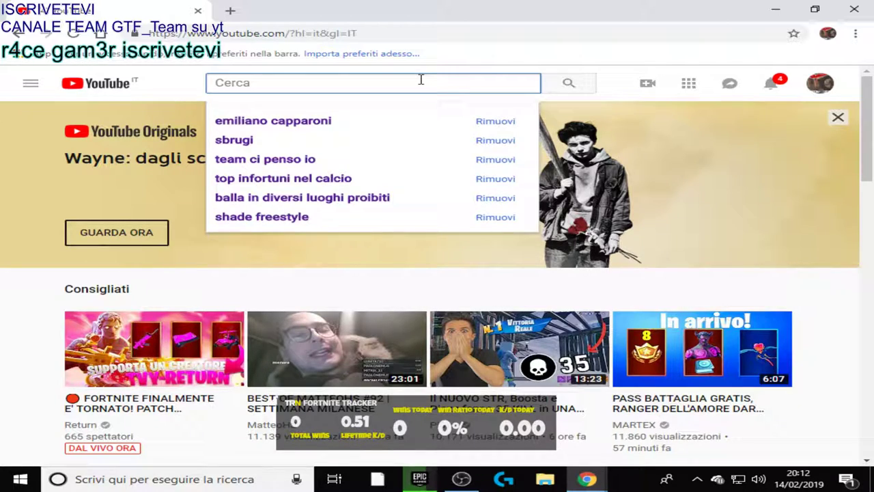
{"action": "type", "text": "patc"}
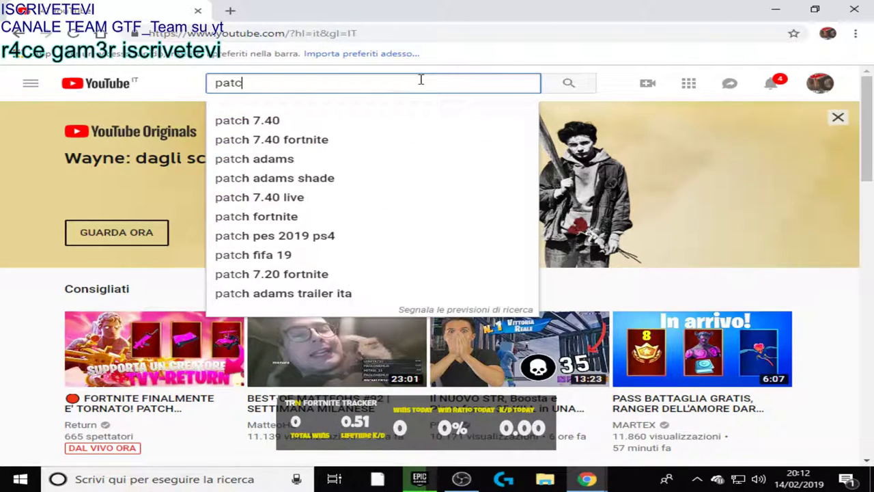
{"action": "left_click", "coordinate": [355, 138]}
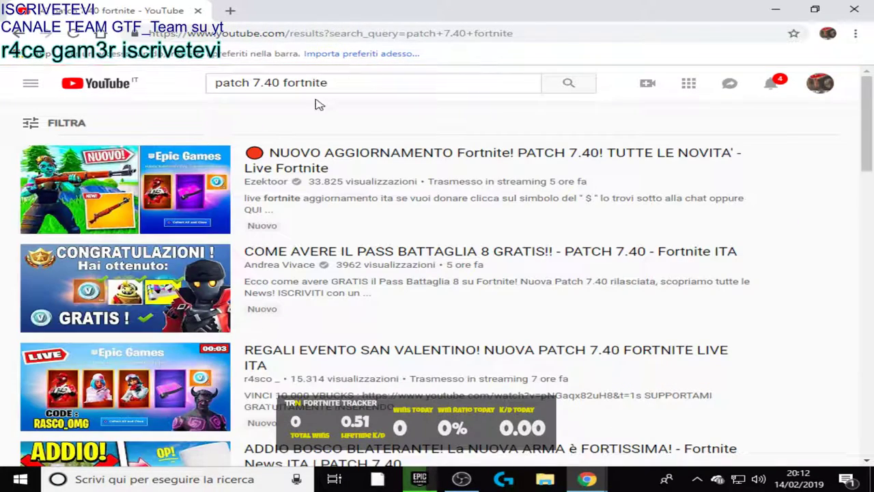
Play the video "REGALI EVENTO SAN VALENTINO! NUOVA PATCH 7.40 FORTNITE LIVE ITA" in full screen and skip the advert.
{"action": "mouse_move", "coordinate": [276, 292]}
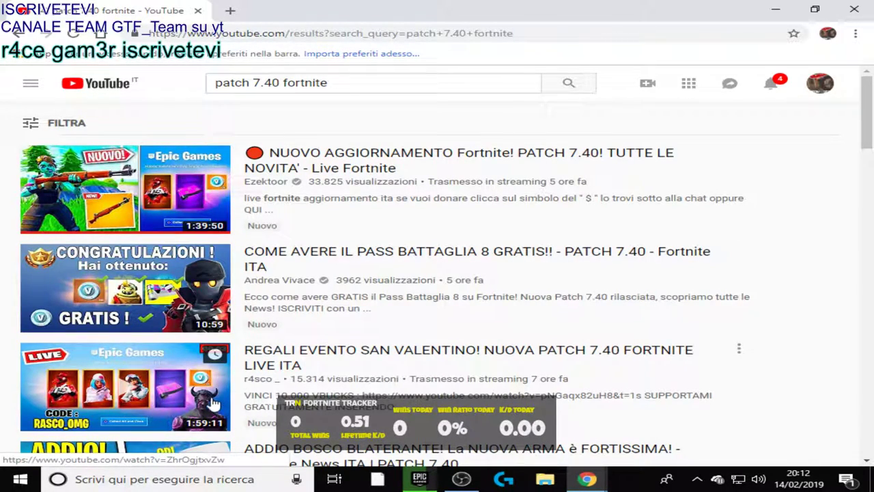
{"action": "left_click", "coordinate": [213, 374]}
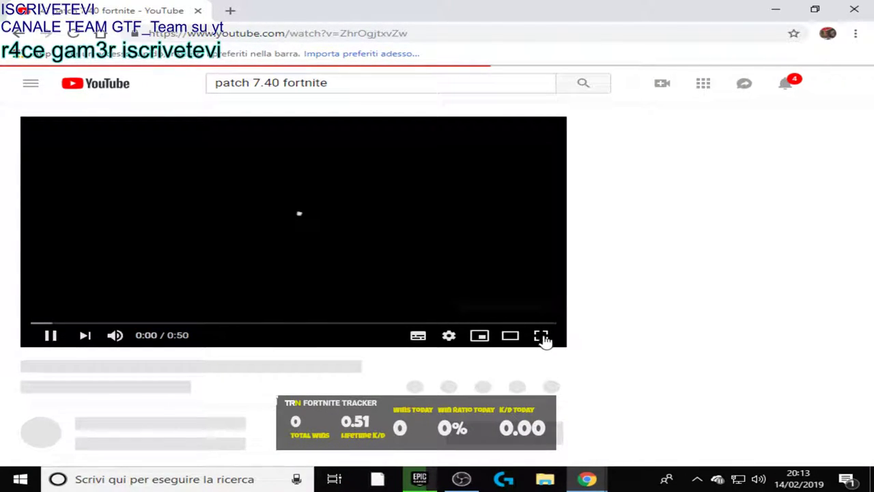
{"action": "left_click", "coordinate": [540, 340]}
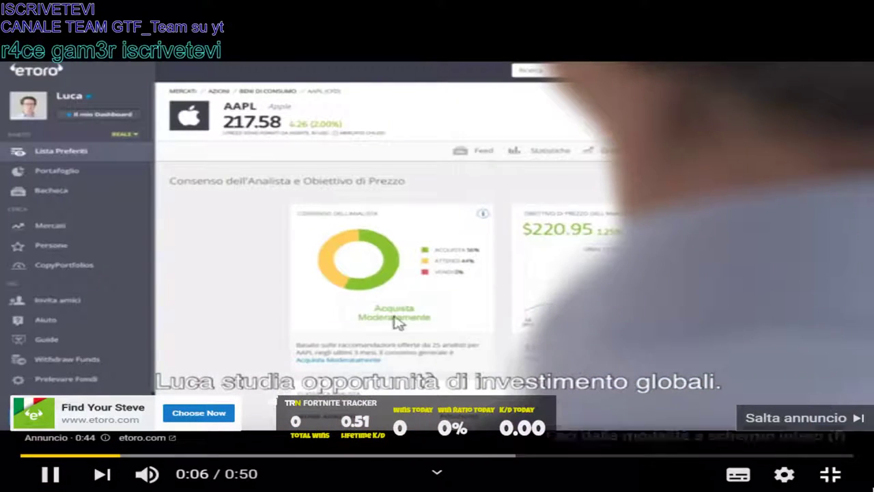
{"action": "left_click", "coordinate": [810, 418]}
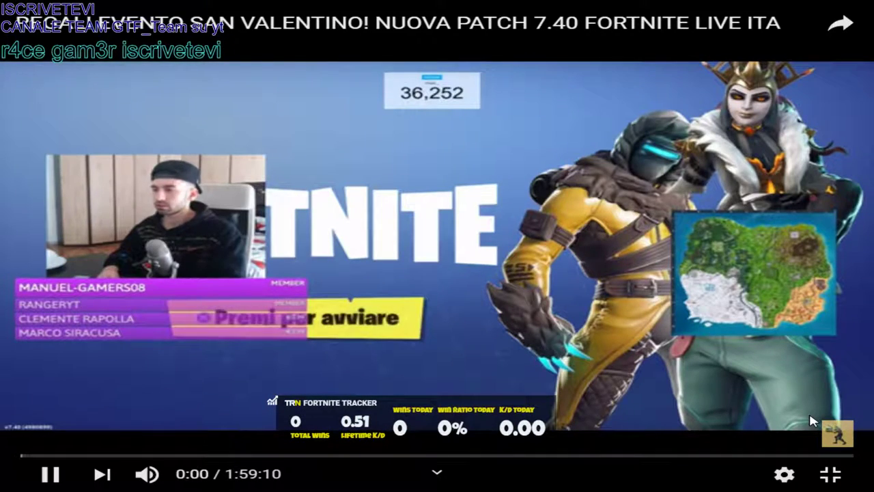
Skip forward through the full-screen video to about 4:45, where the patch news page is shown.
{"action": "key", "text": "Right"}
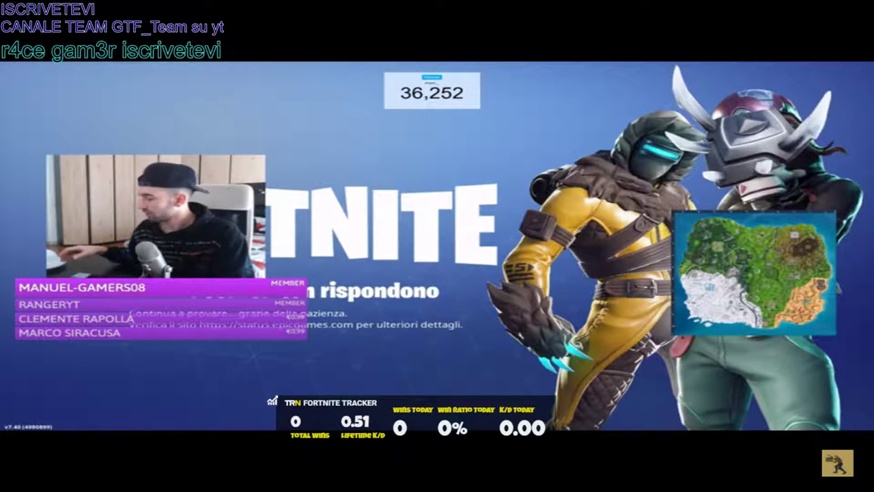
{"action": "key", "text": "Right"}
{"action": "key", "text": "Right"}
{"action": "key", "text": "Right"}
{"action": "key", "text": "Right"}
{"action": "key", "text": "Right"}
{"action": "key", "text": "Right"}
{"action": "key", "text": "Right"}
{"action": "key", "text": "Right"}
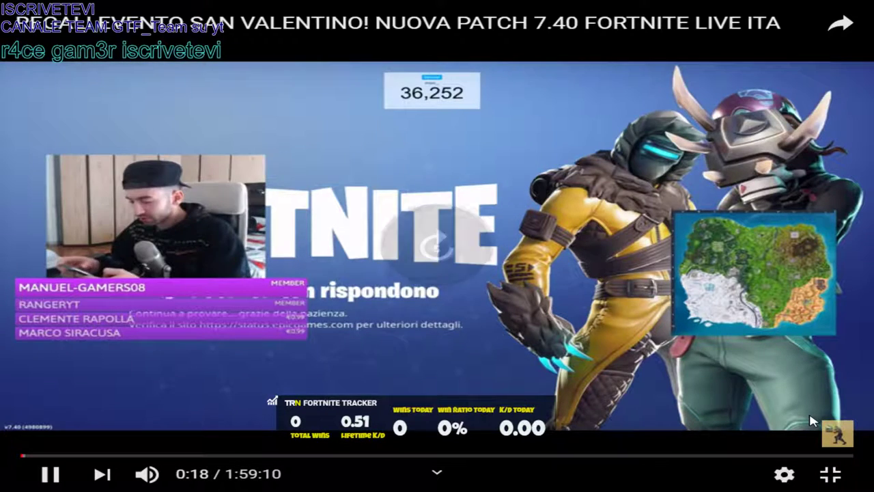
{"action": "key", "text": "Right"}
{"action": "key", "text": "Right"}
{"action": "key", "text": "Right"}
{"action": "key", "text": "Right"}
{"action": "key", "text": "Right"}
{"action": "key", "text": "Right"}
{"action": "key", "text": "Right"}
{"action": "key", "text": "Right"}
{"action": "key", "text": "Right"}
{"action": "key", "text": "Right"}
{"action": "key", "text": "Right"}
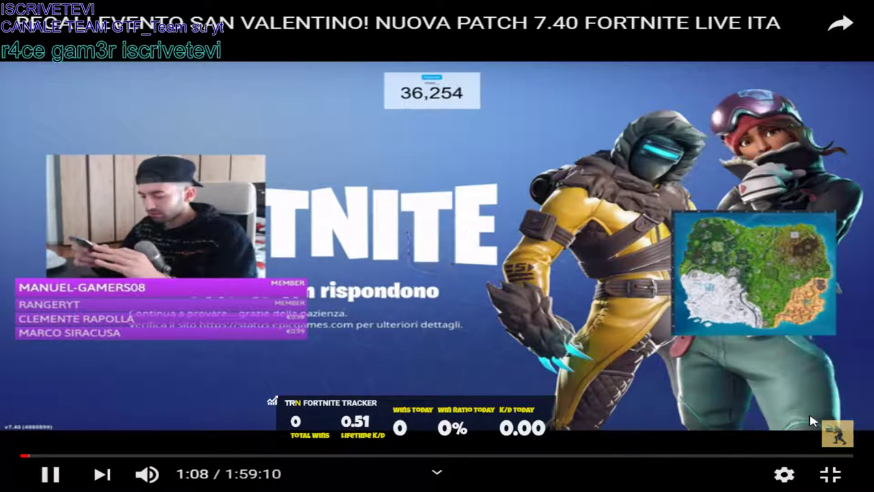
{"action": "key", "text": "Right"}
{"action": "key", "text": "Right"}
{"action": "key", "text": "Right"}
{"action": "key", "text": "Right"}
{"action": "key", "text": "Right"}
{"action": "key", "text": "Right"}
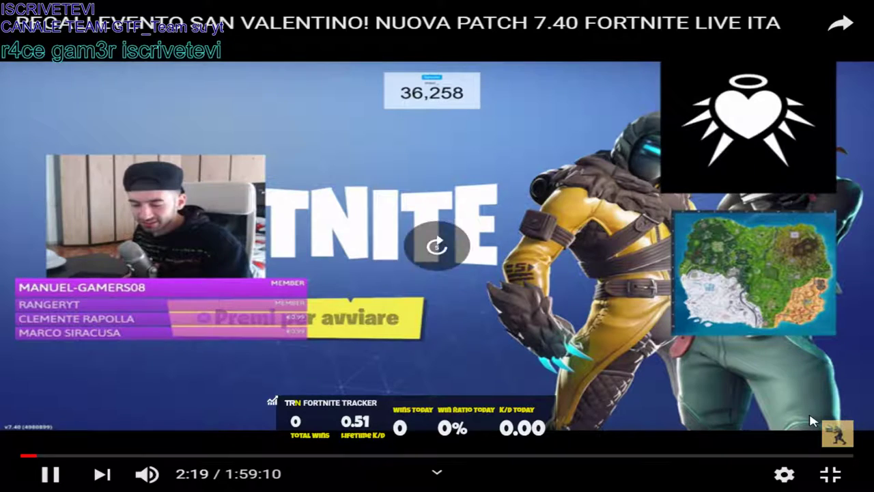
{"action": "key", "text": "Right"}
{"action": "key", "text": "Right"}
{"action": "key", "text": "Right"}
{"action": "key", "text": "Right"}
{"action": "key", "text": "Right"}
{"action": "key", "text": "Right"}
{"action": "key", "text": "Right"}
{"action": "key", "text": "Right"}
{"action": "key", "text": "Right"}
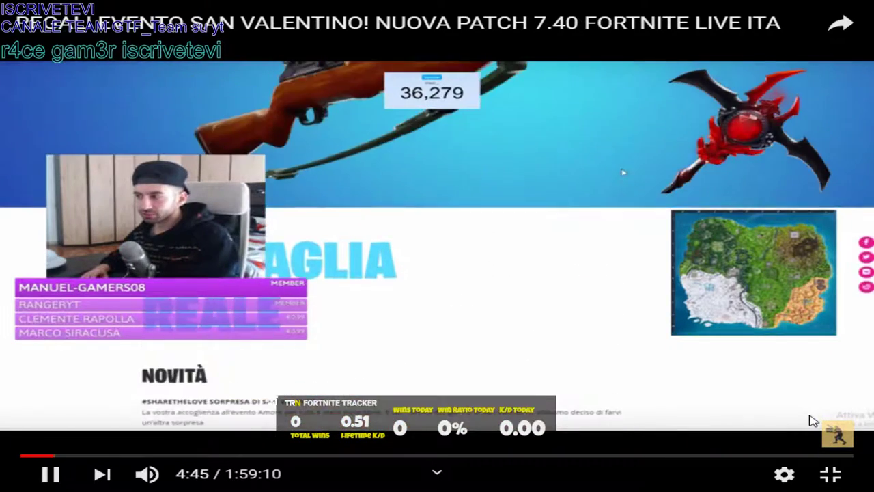